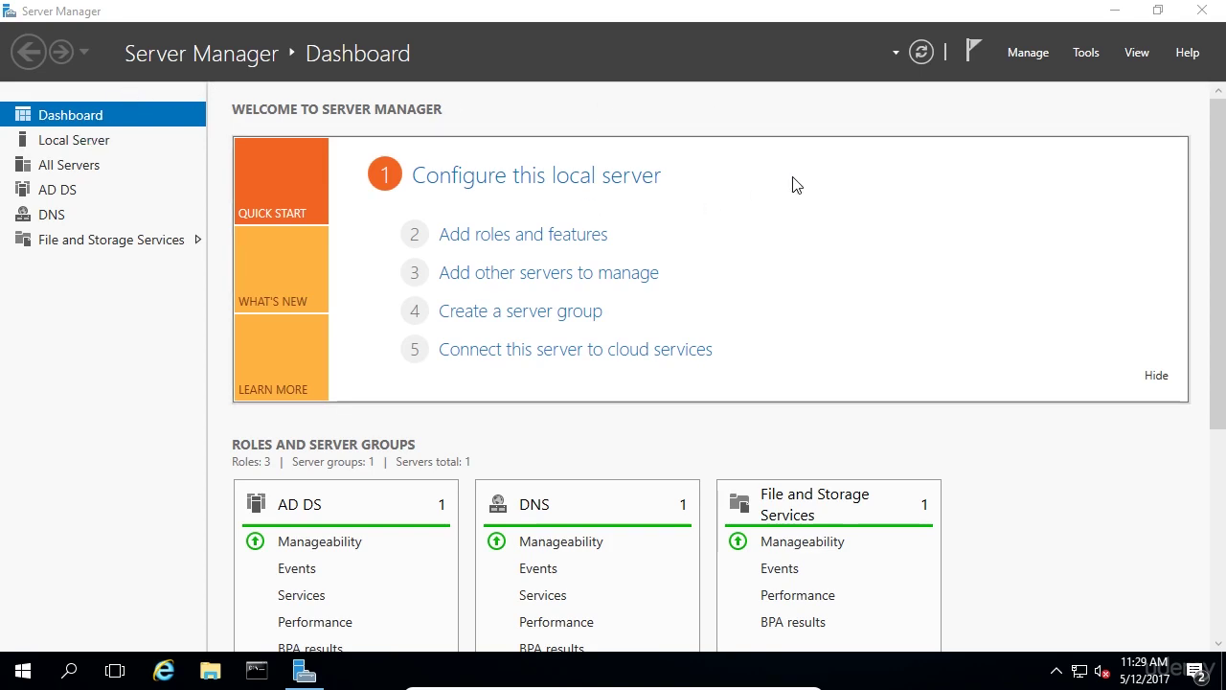
# Open Active Directory Users and Computers from Server Manager, maximize it and widen the console tree to show full names.
pyautogui.click(1085, 55)
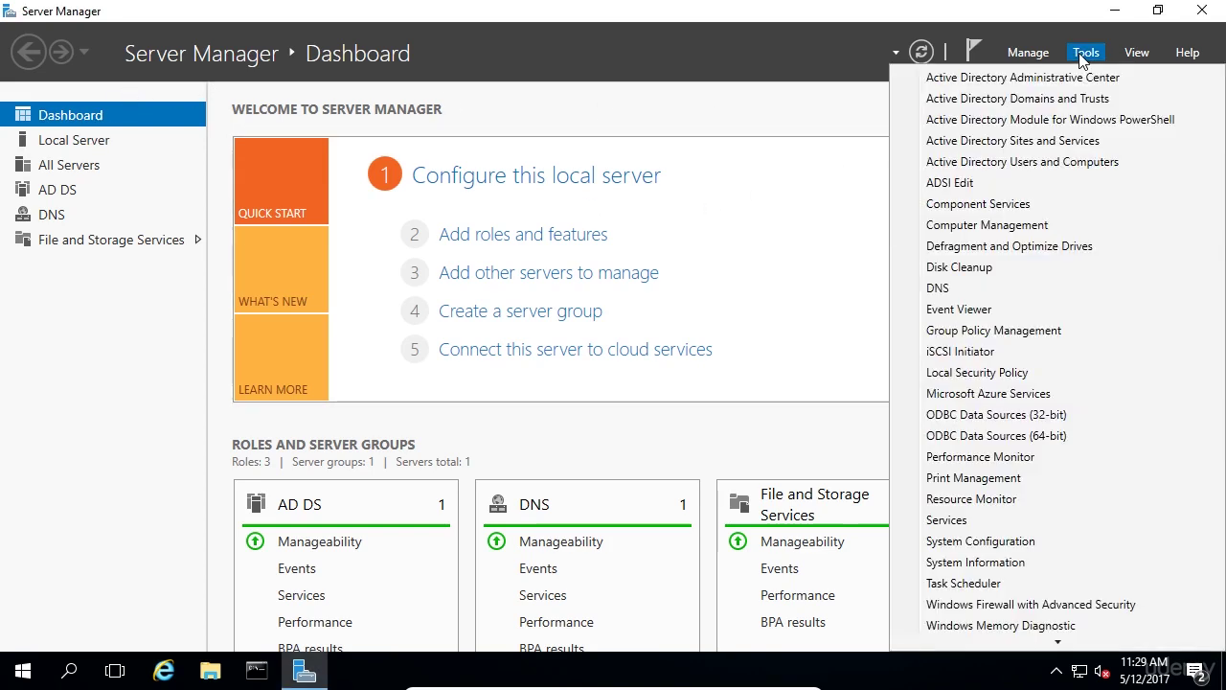
pyautogui.click(1096, 163)
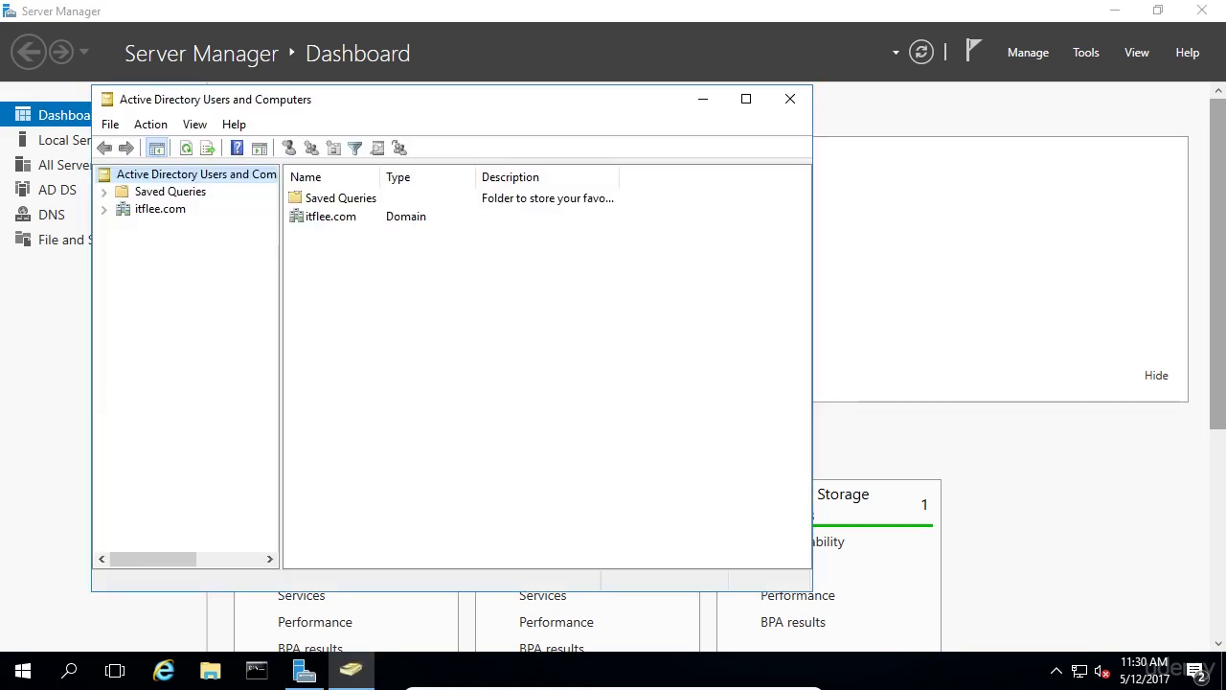
pyautogui.click(746, 99)
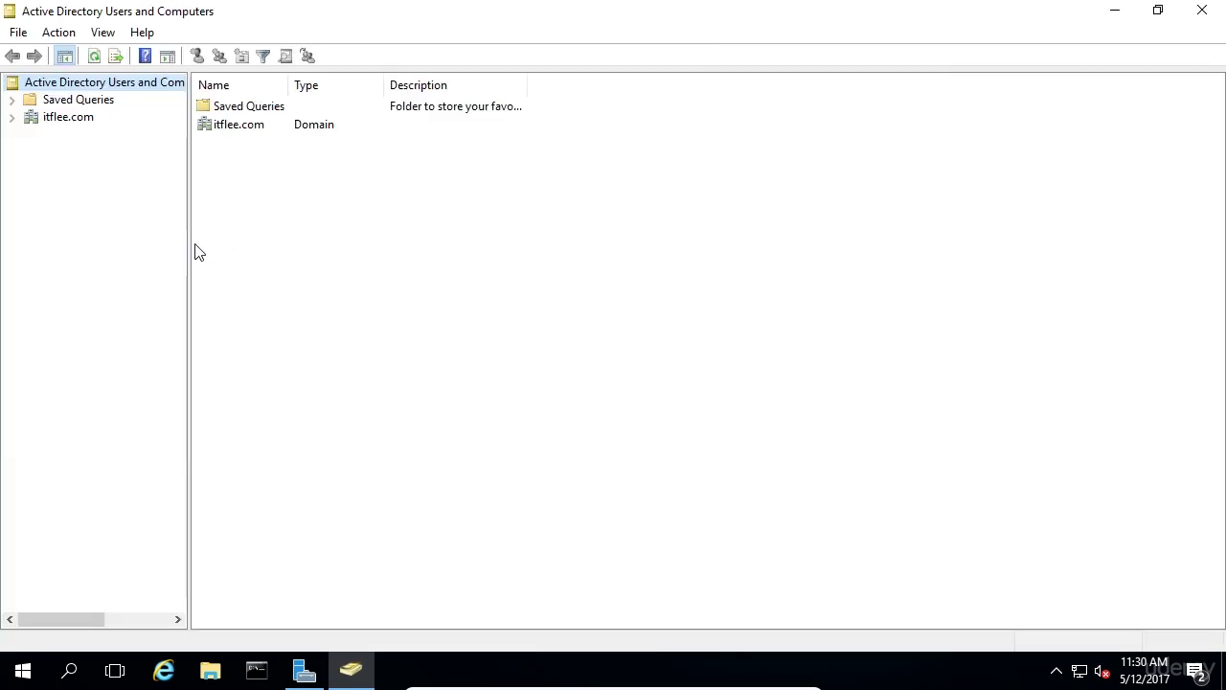
pyautogui.moveTo(188, 251); pyautogui.dragTo(331, 238)
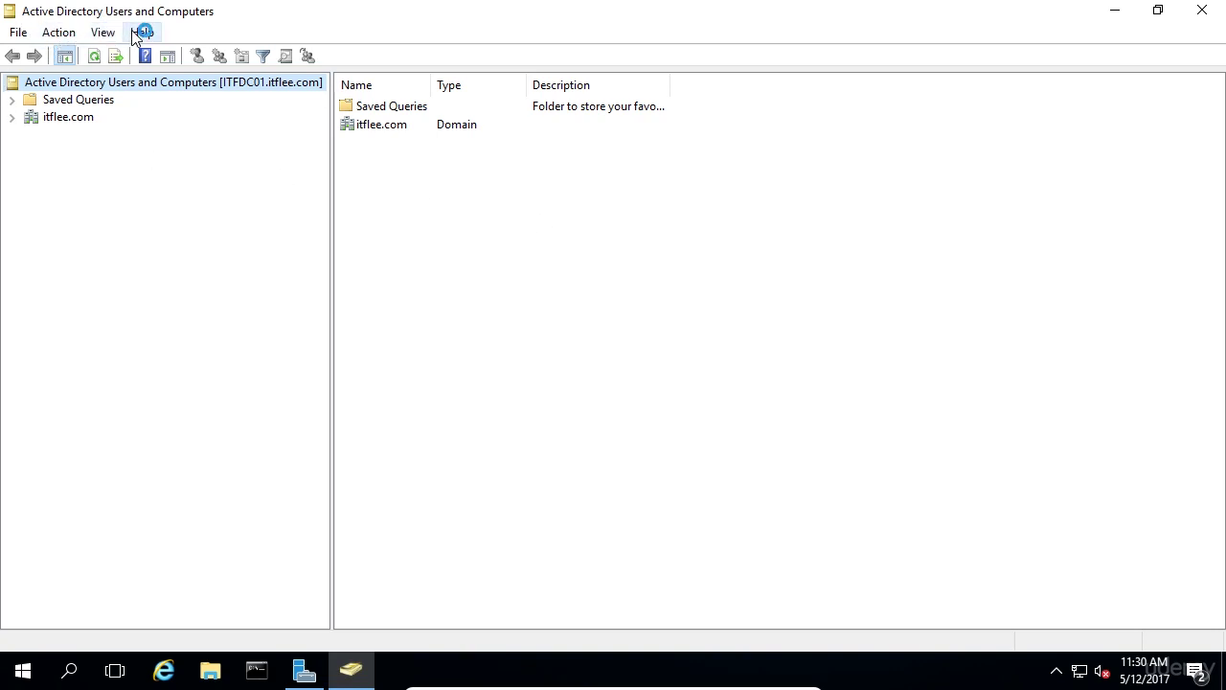
# Examine the console's disk cleanup options and close them without changes.
pyautogui.click(19, 32)
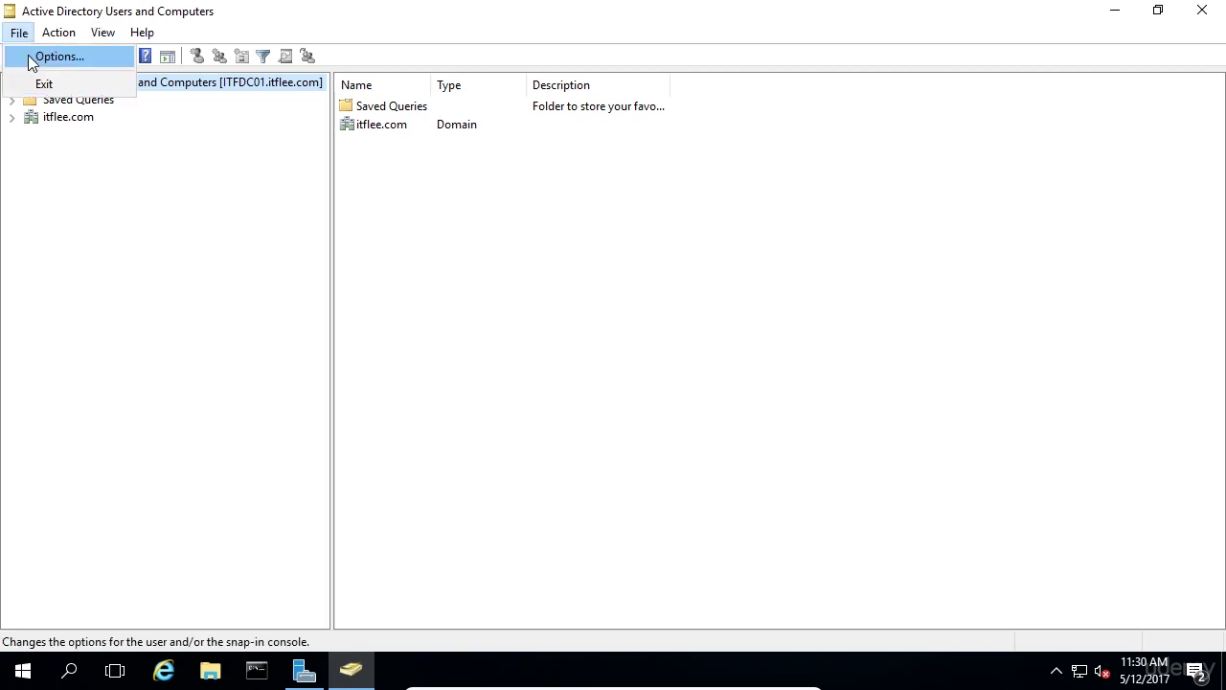
pyautogui.click(30, 60)
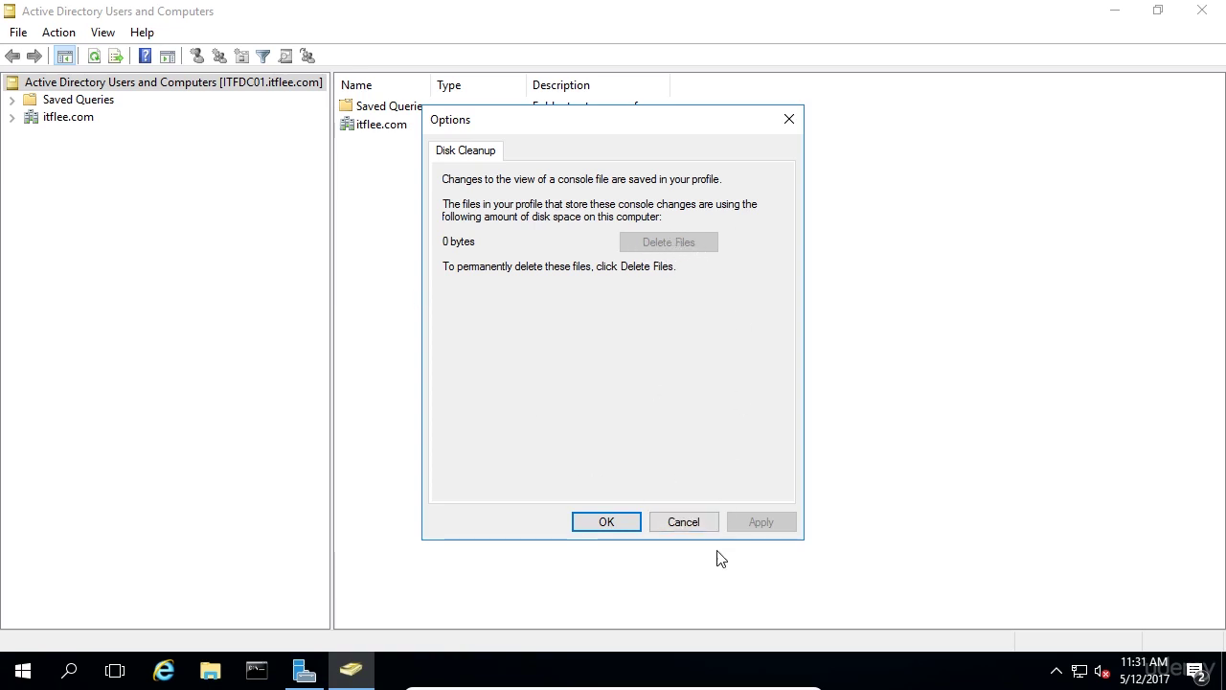
pyautogui.click(668, 526)
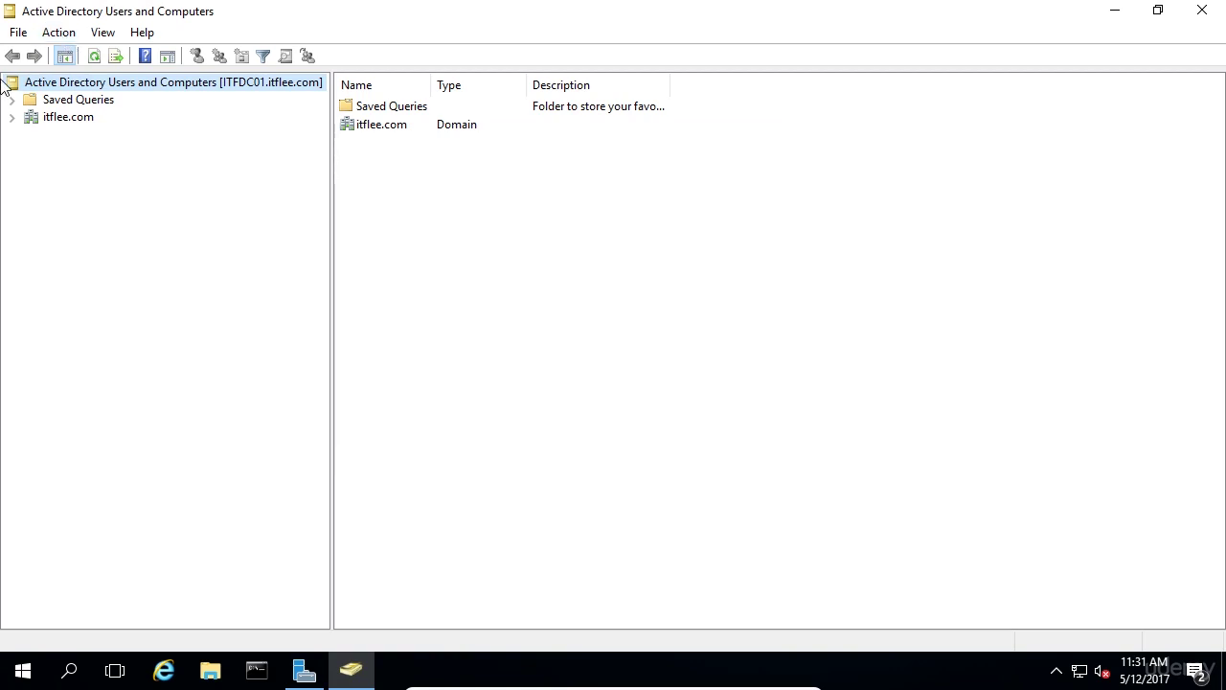
# Select the itflee.com domain and examine the actions available for it.
pyautogui.click(56, 121)
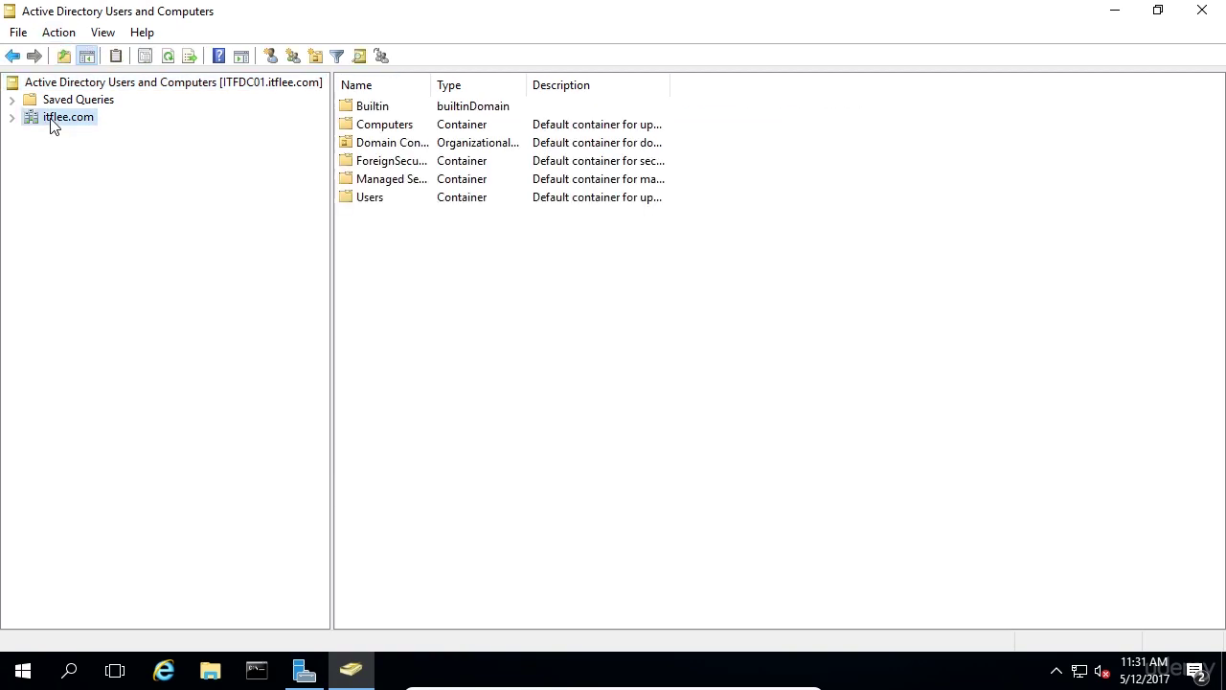
pyautogui.click(61, 32)
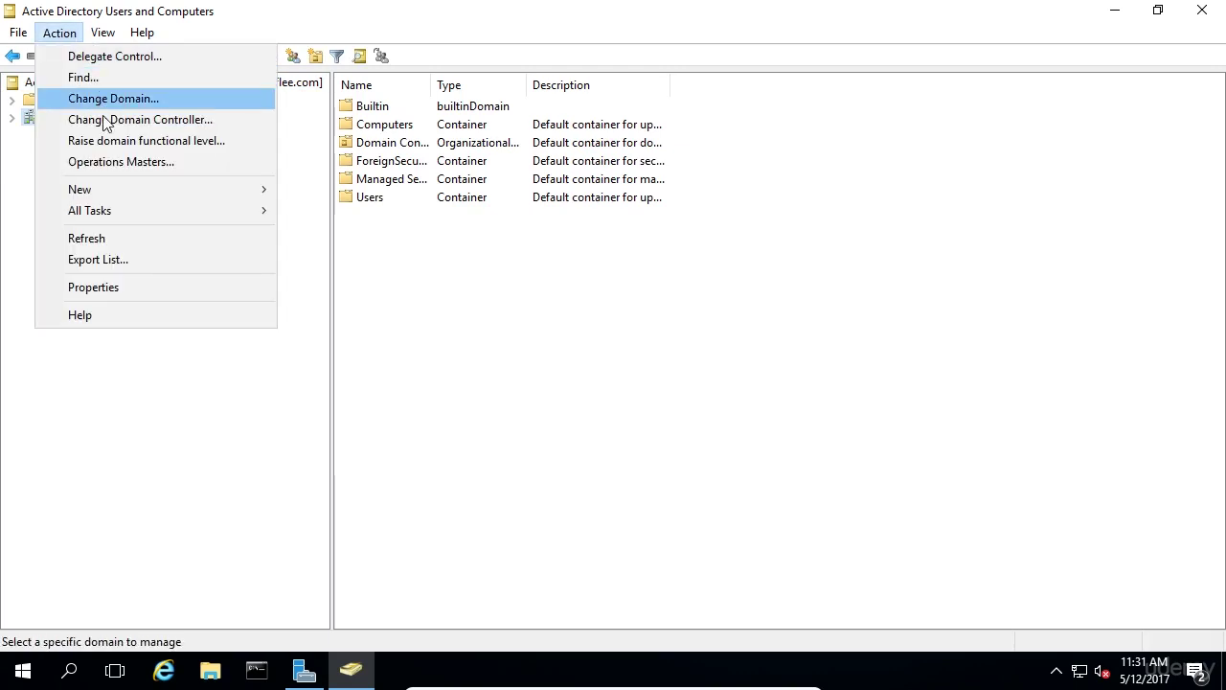
pyautogui.click(95, 354)
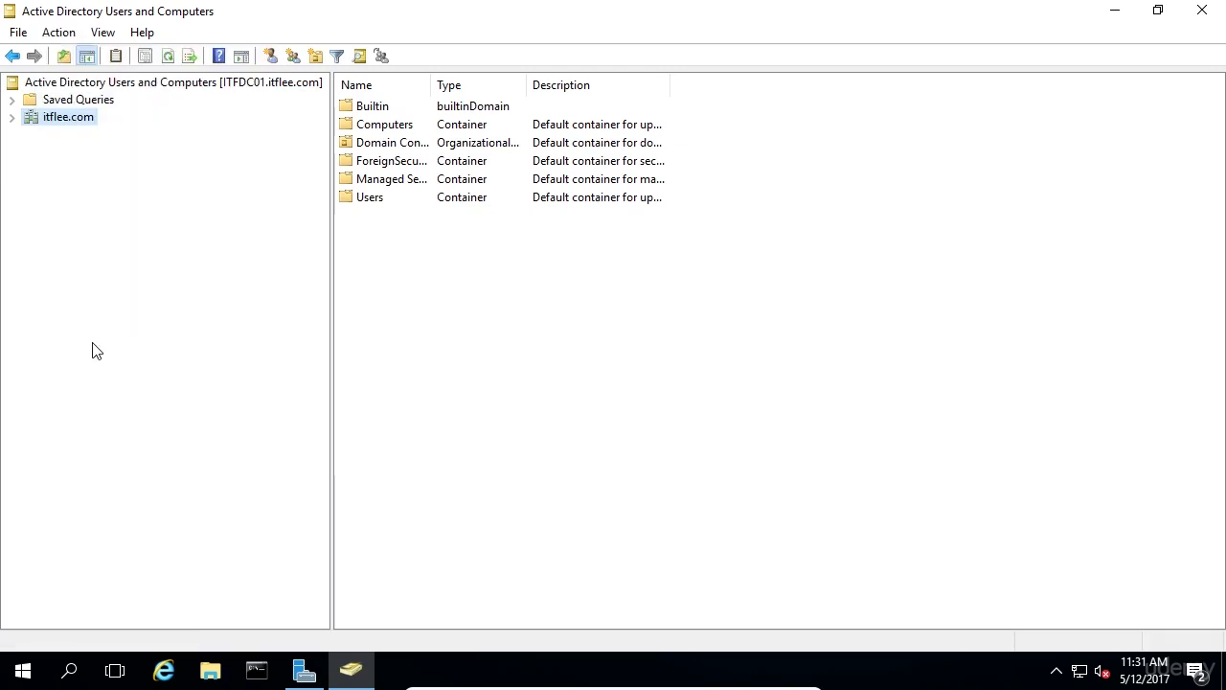
pyautogui.rightClick(56, 121)
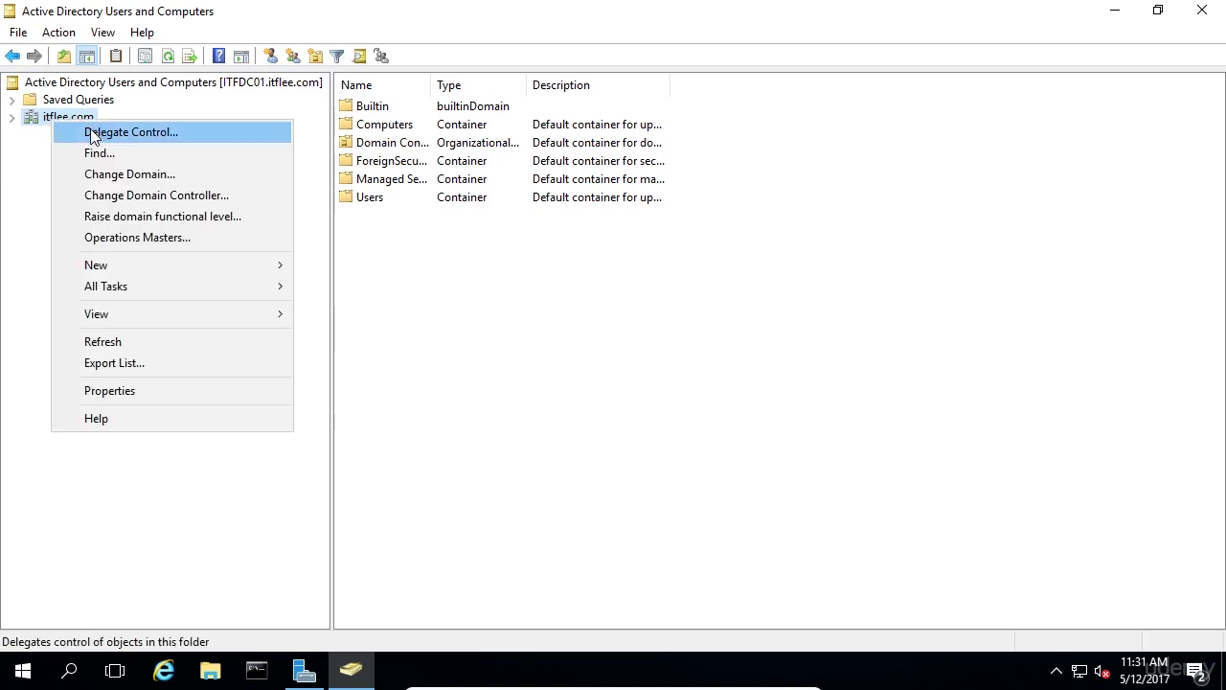
pyautogui.press('Escape')
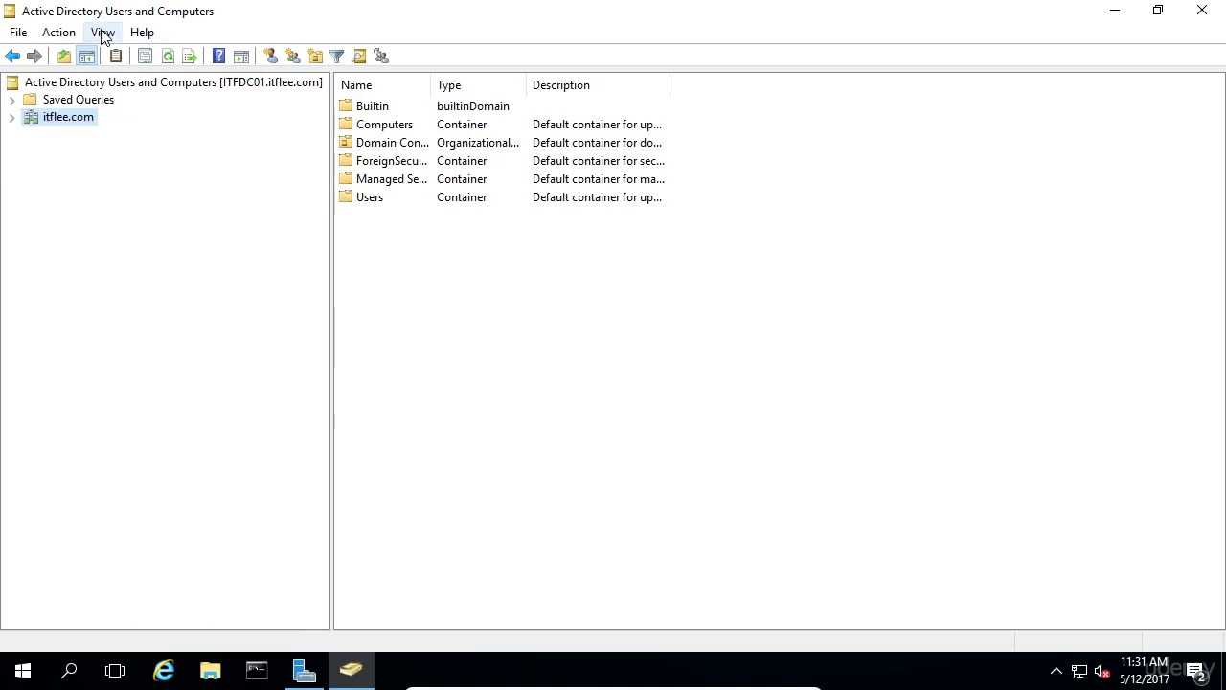
# Try the filter options for showing only chosen object types such as users, groups and computers, and discard the changes.
pyautogui.click(103, 32)
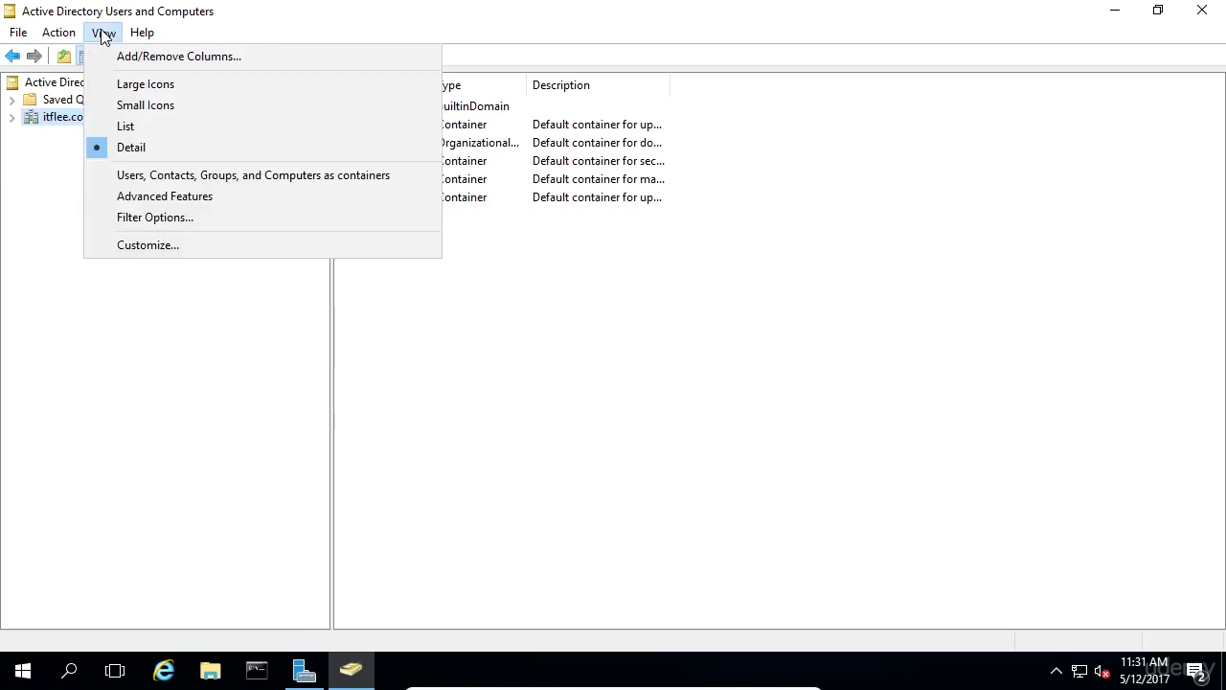
pyautogui.click(154, 216)
pyautogui.click(588, 246)
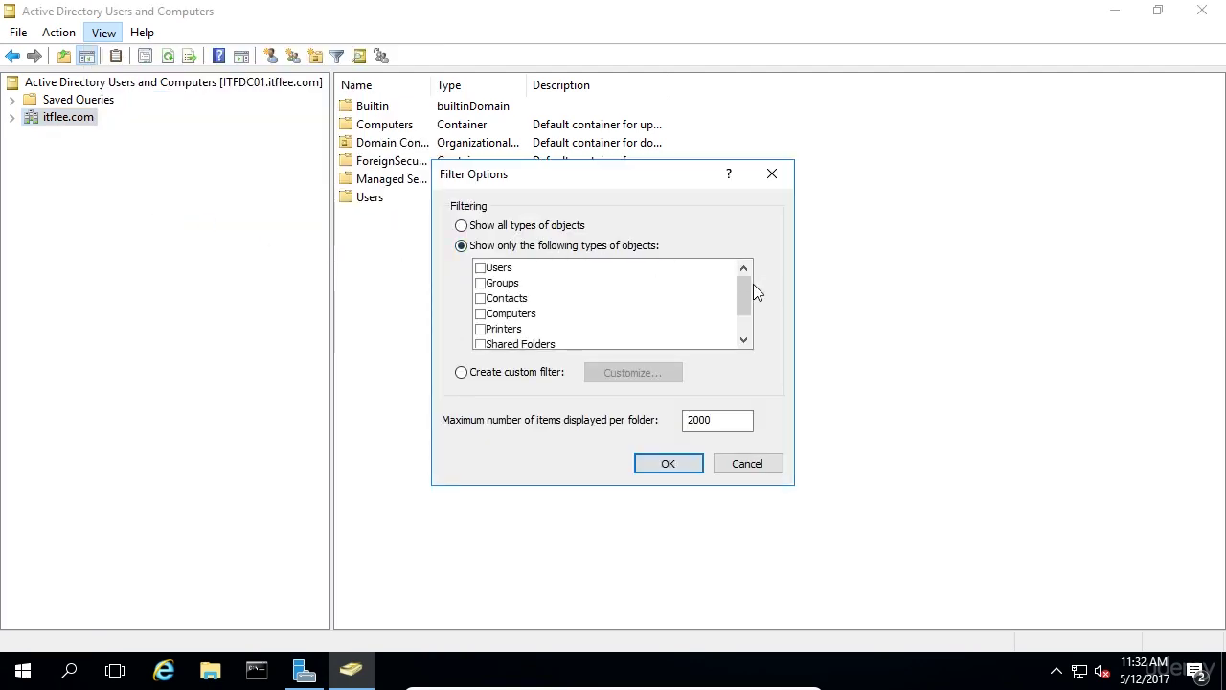
pyautogui.click(482, 271)
pyautogui.click(482, 270)
pyautogui.click(481, 284)
pyautogui.click(479, 284)
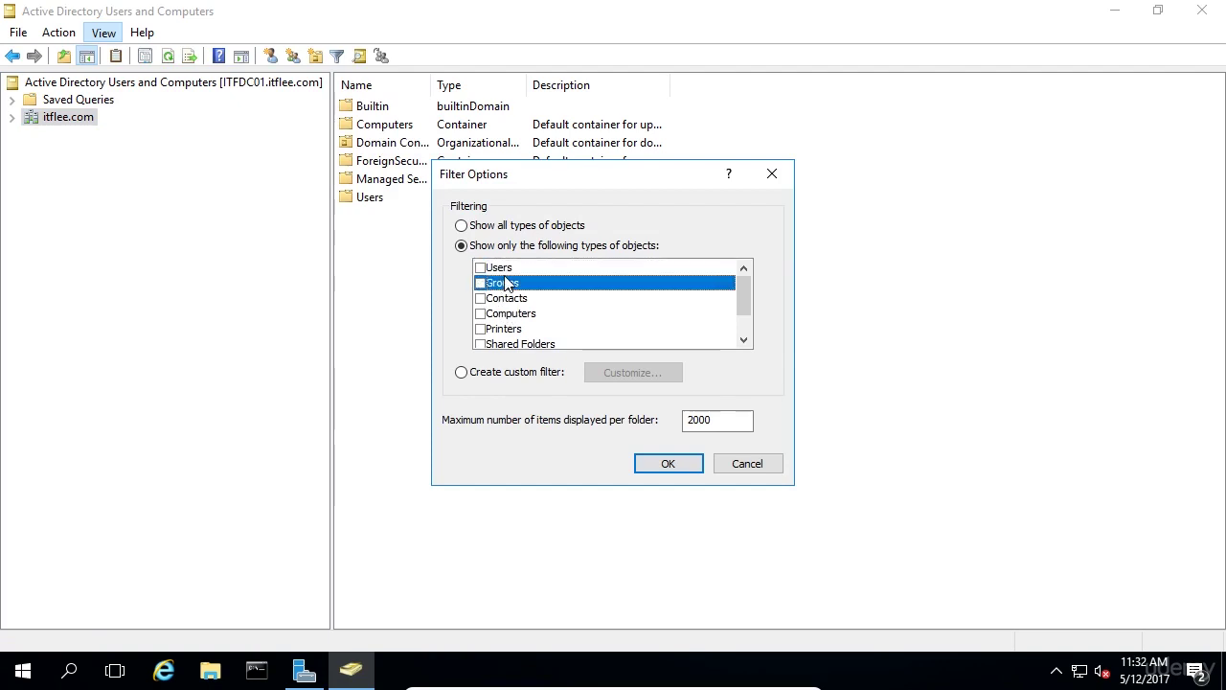
pyautogui.scroll(-1, 584, 310)
pyautogui.scroll(1, 597, 304)
pyautogui.click(481, 314)
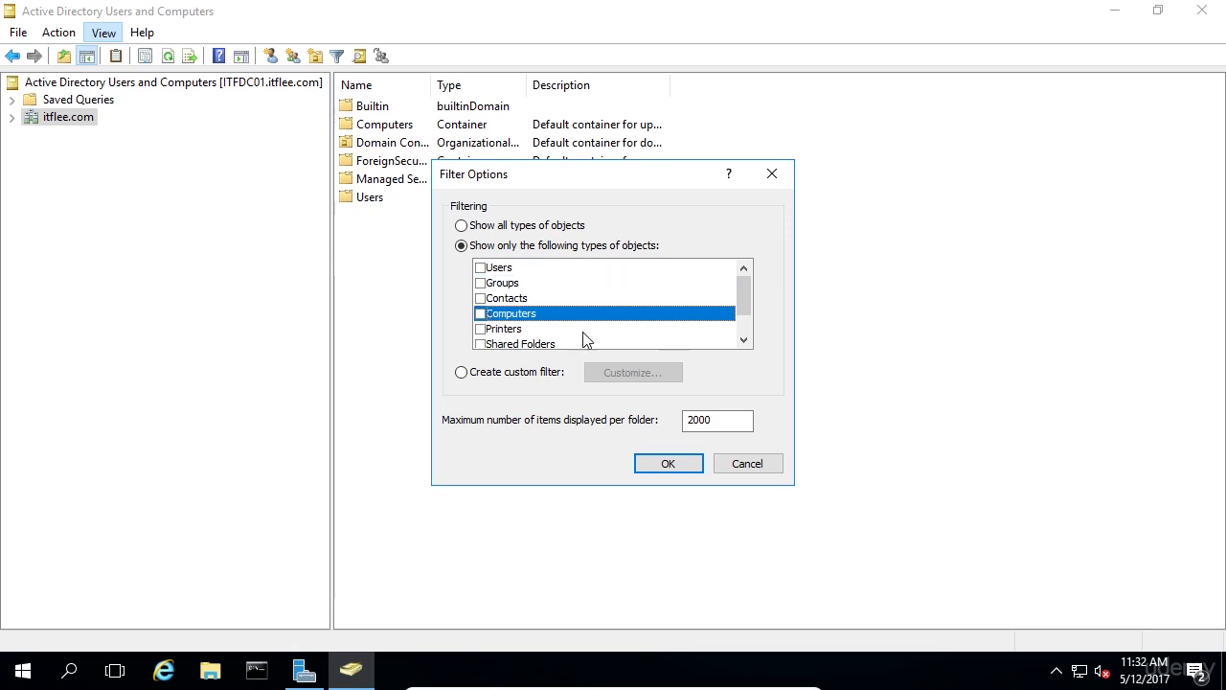
pyautogui.click(526, 226)
pyautogui.click(724, 462)
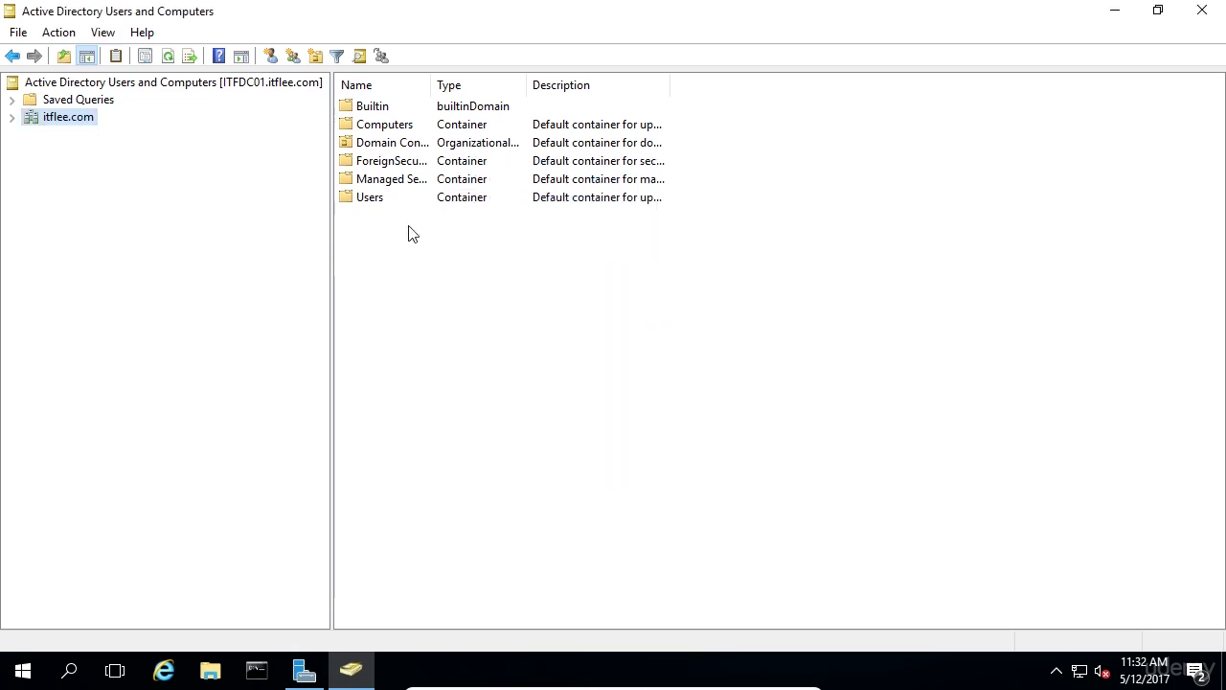
# Try toggling the description bar, console tree, standard menus and standard toolbar in the view customization, restoring each one.
pyautogui.click(103, 33)
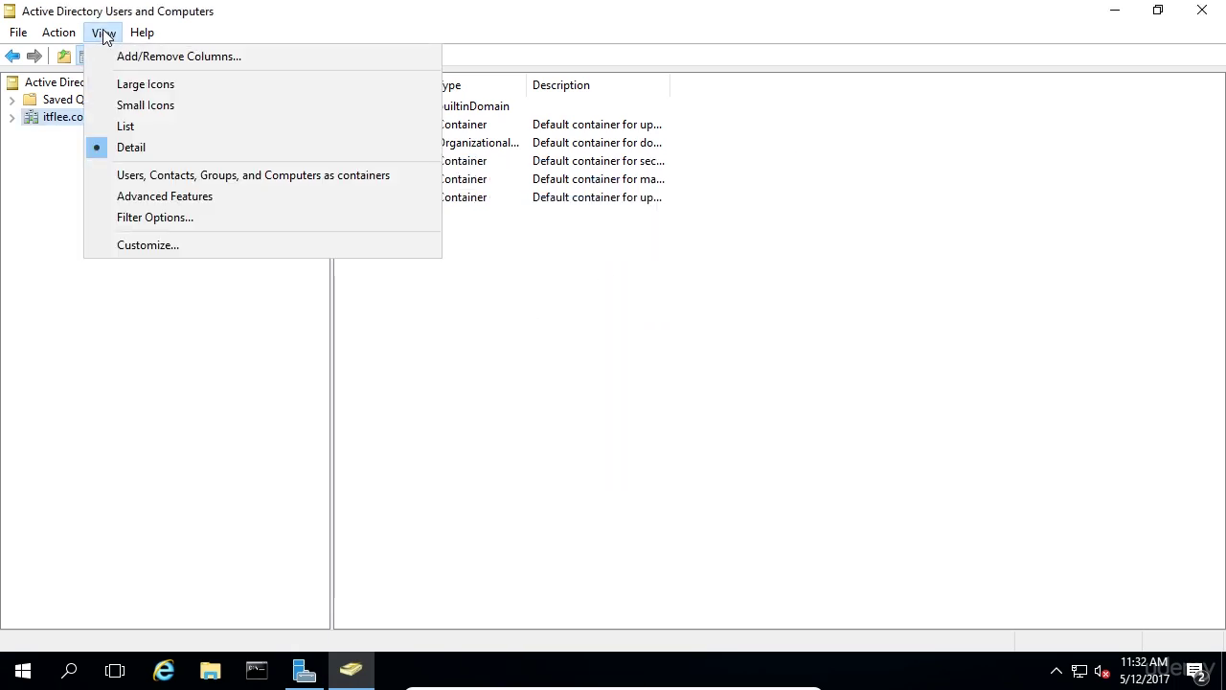
pyautogui.click(191, 247)
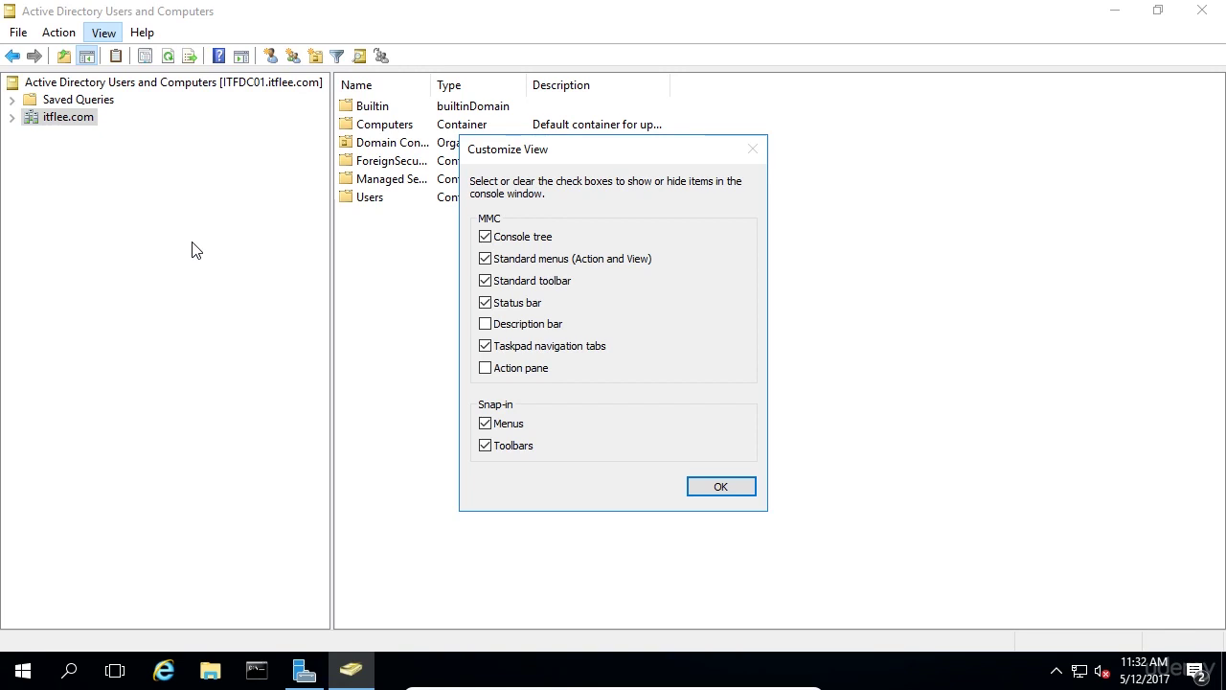
pyautogui.click(532, 325)
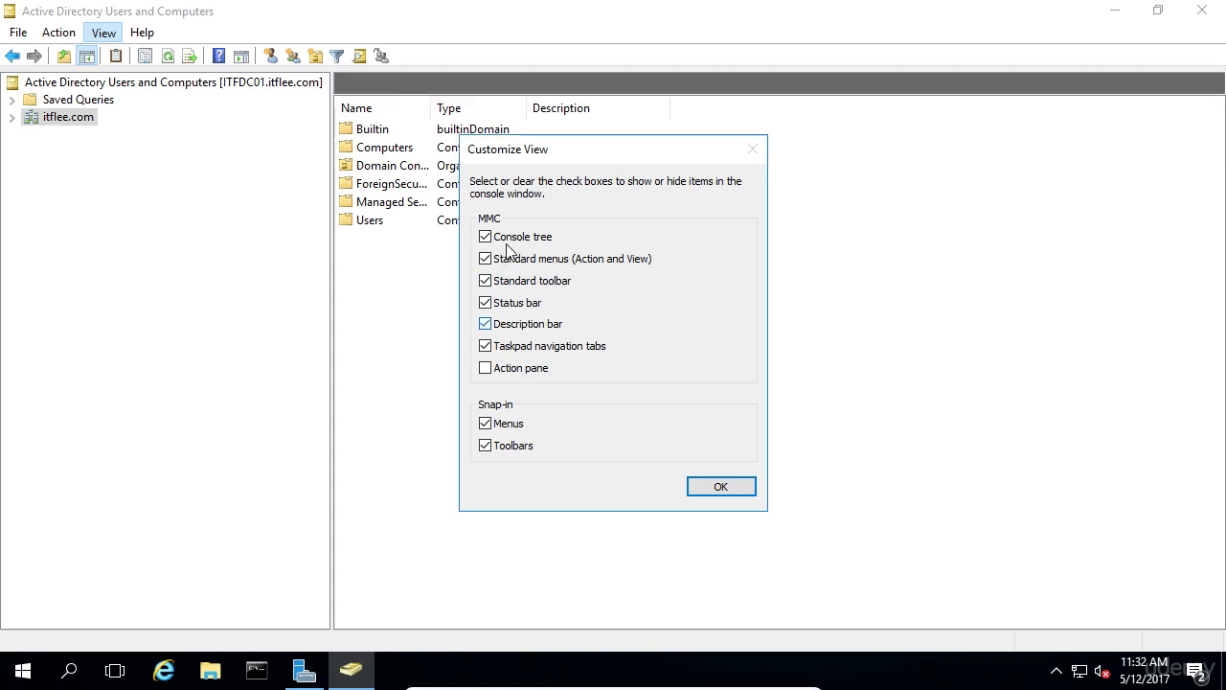
pyautogui.click(541, 333)
pyautogui.click(515, 238)
pyautogui.click(516, 238)
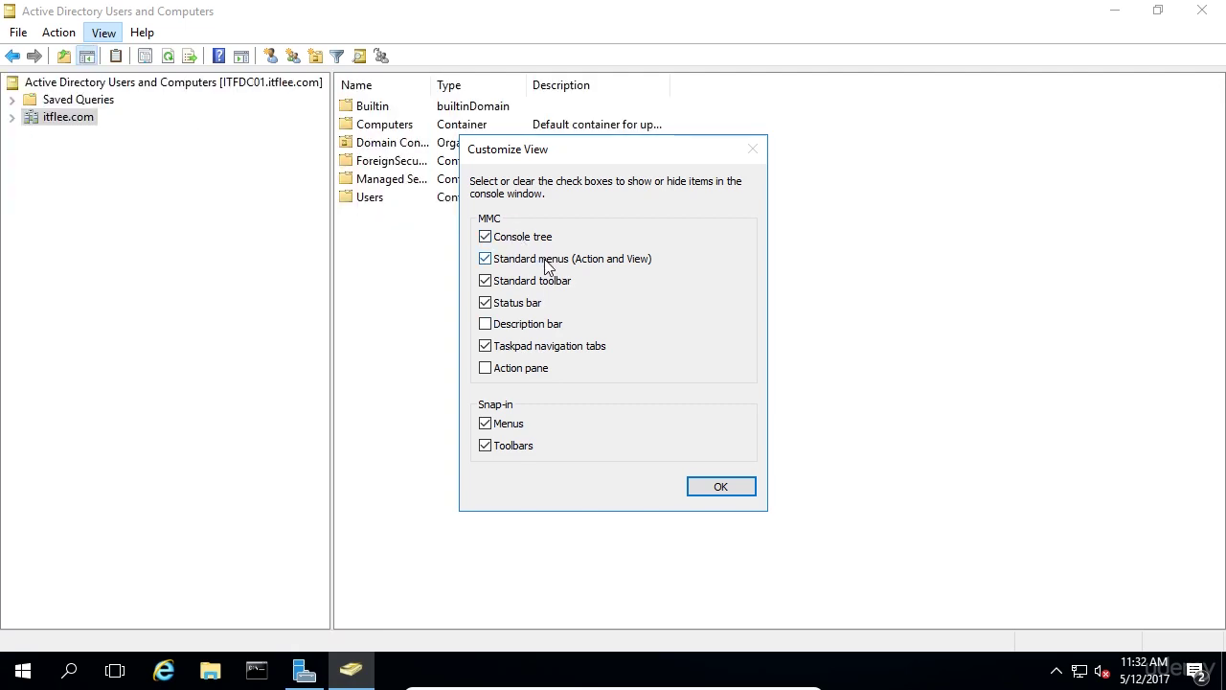
pyautogui.click(547, 266)
pyautogui.click(549, 269)
pyautogui.click(533, 284)
pyautogui.click(530, 286)
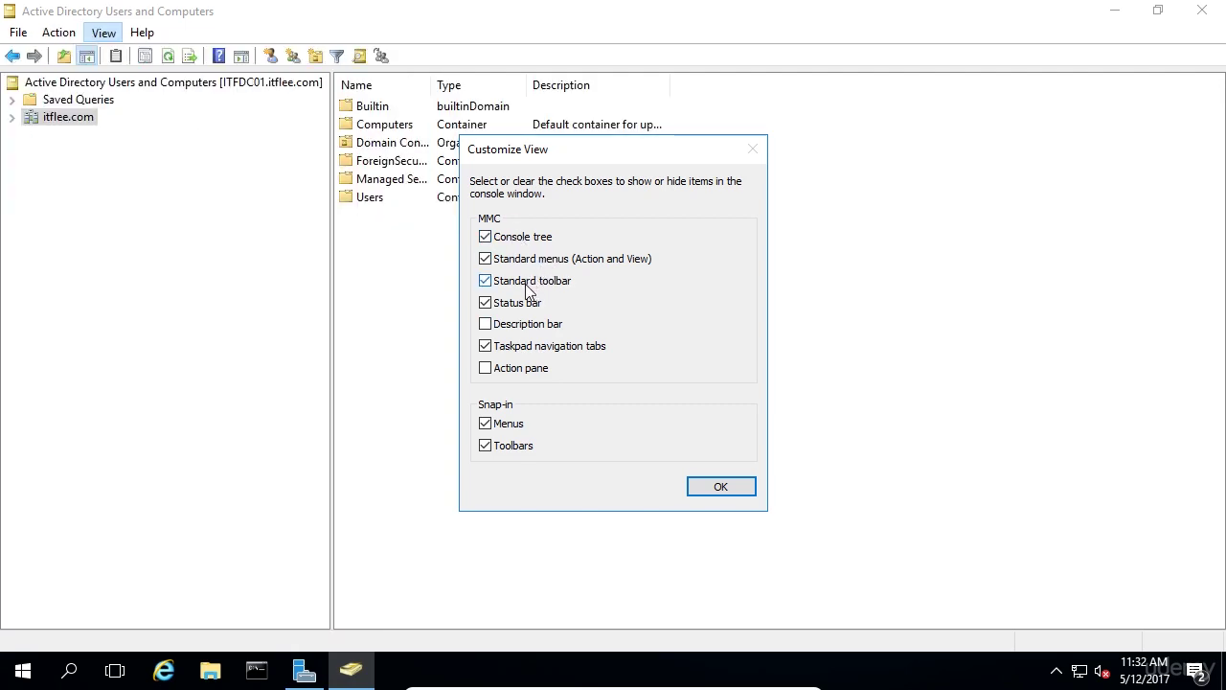
pyautogui.click(705, 489)
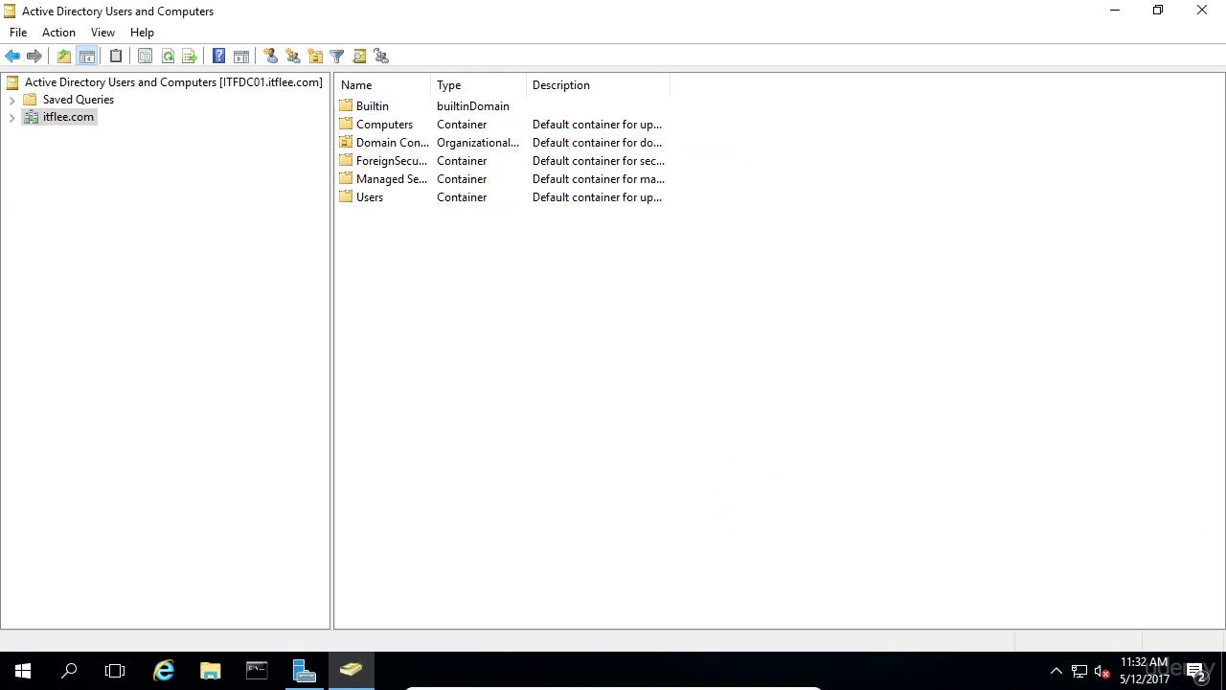
# Check the version information for Active Directory Users and Computers and close it.
pyautogui.click(140, 31)
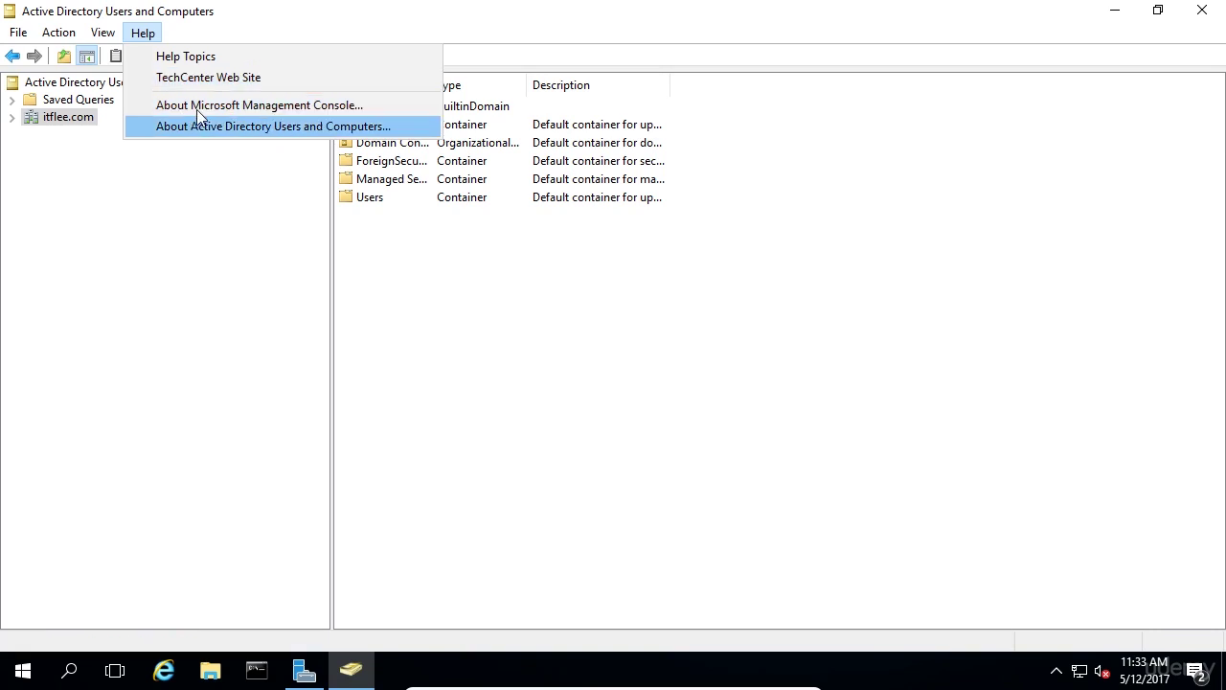
pyautogui.press('Escape')
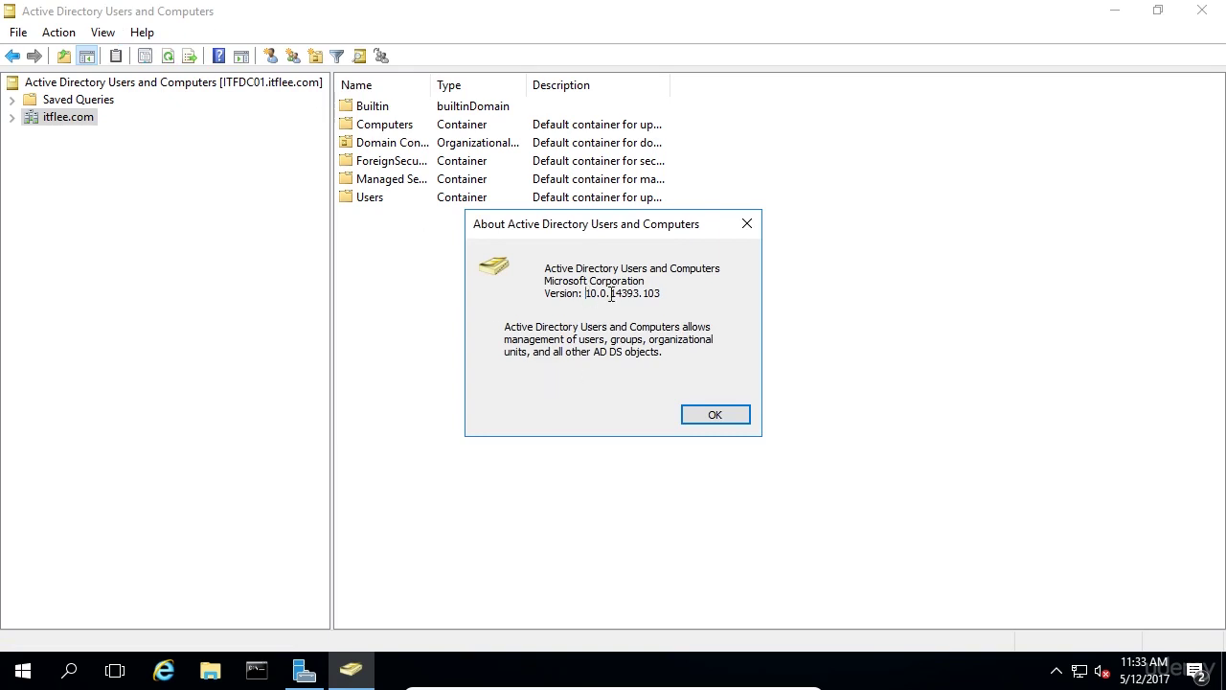
pyautogui.doubleClick(611, 294)
pyautogui.click(638, 334)
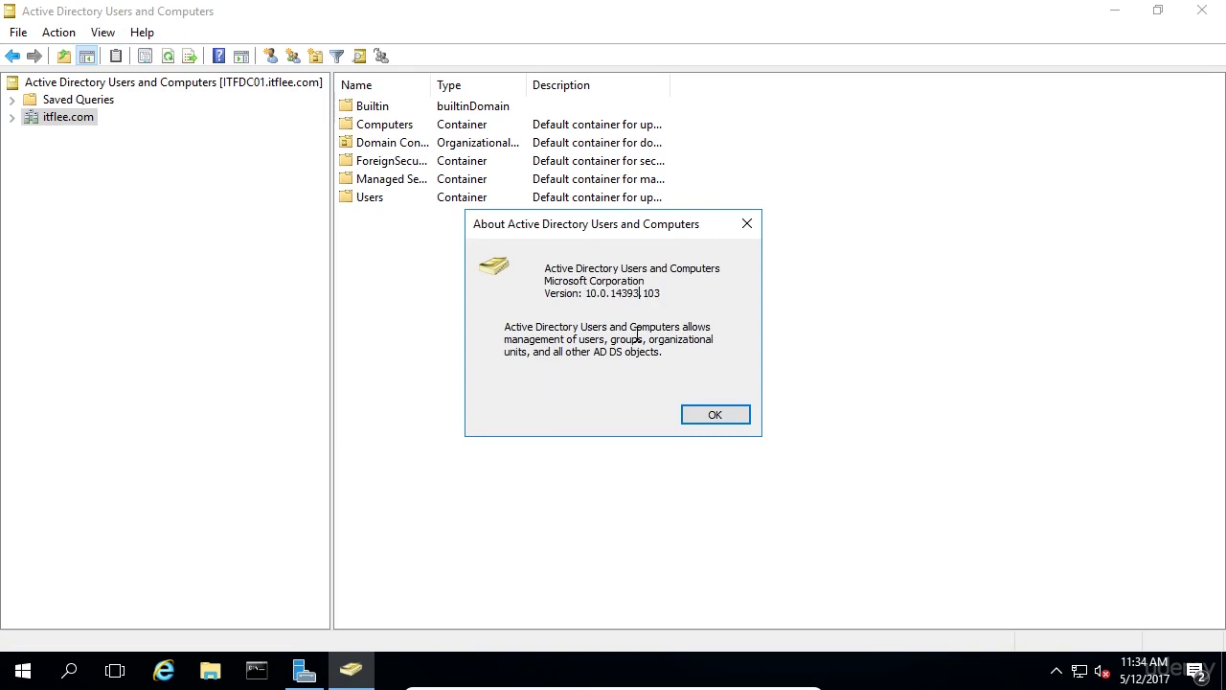
pyautogui.click(682, 417)
# Check the version information for Microsoft Management Console and close it.
pyautogui.click(143, 32)
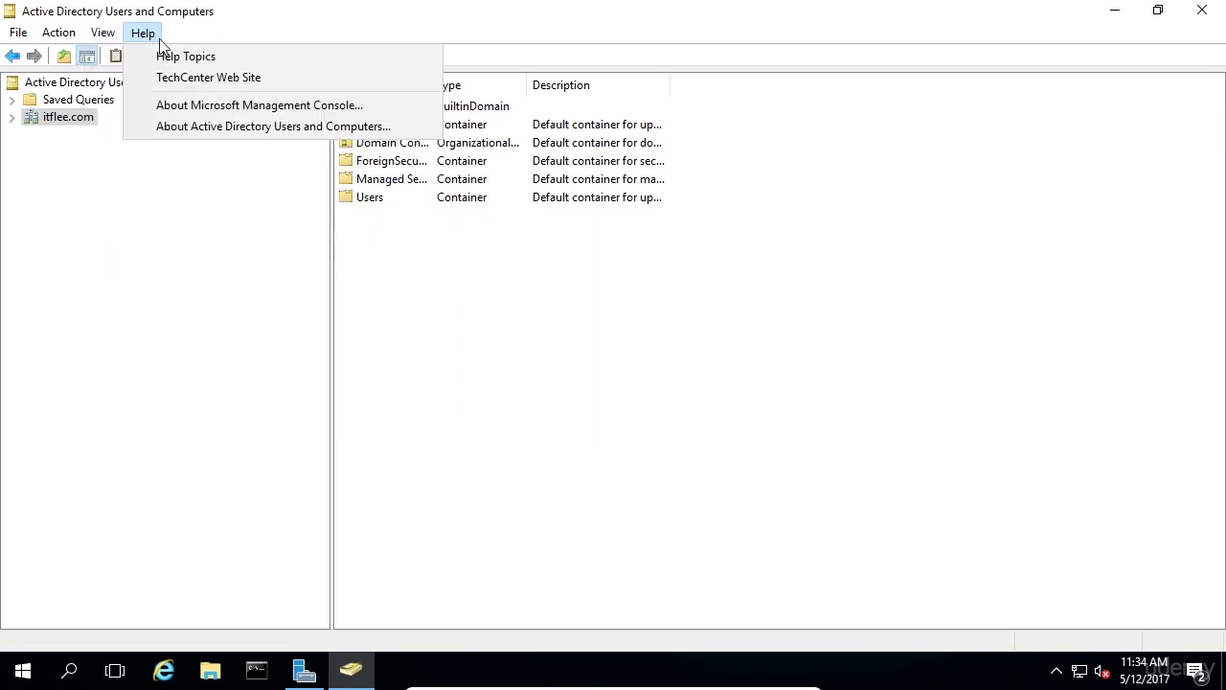
pyautogui.click(204, 108)
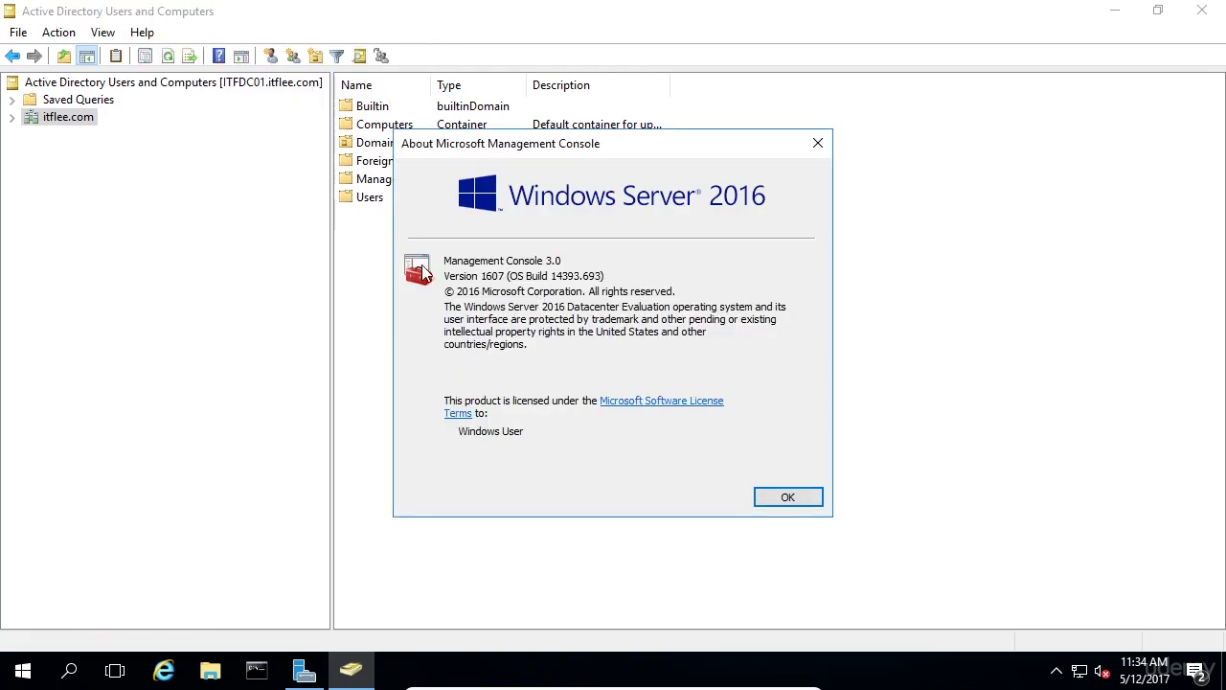
pyautogui.click(812, 494)
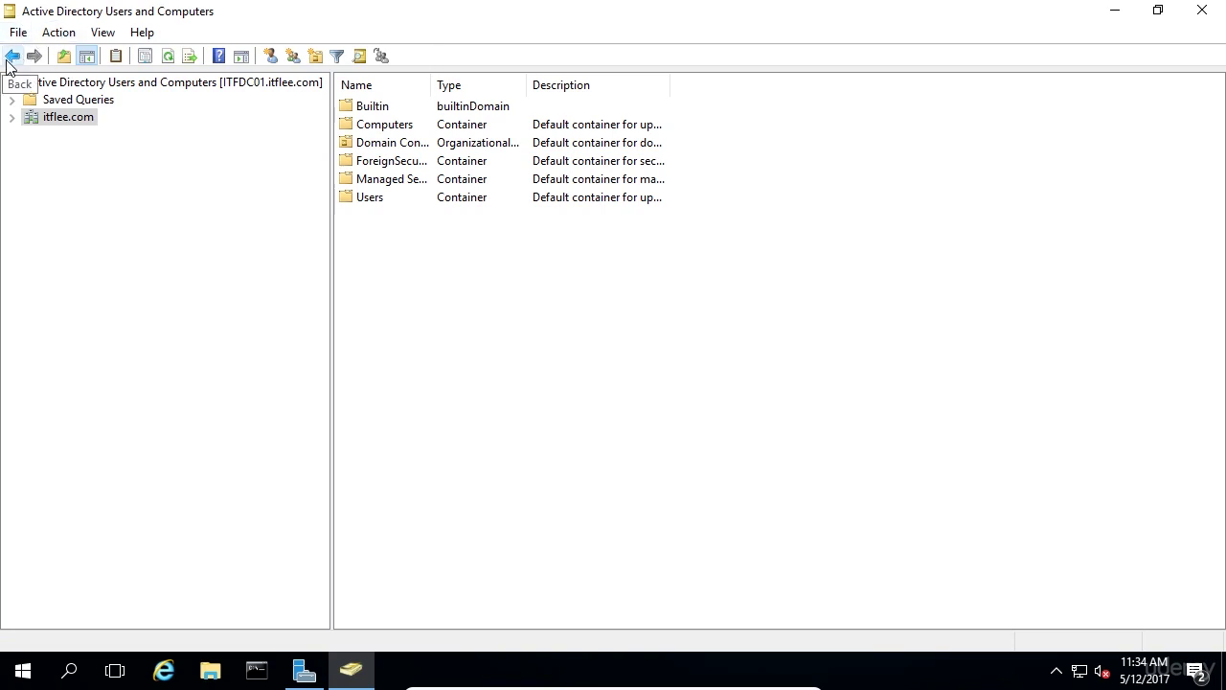
# Expand the itflee.com domain, open its Builtin container and move back and forward between the two views.
pyautogui.click(11, 116)
pyautogui.click(50, 142)
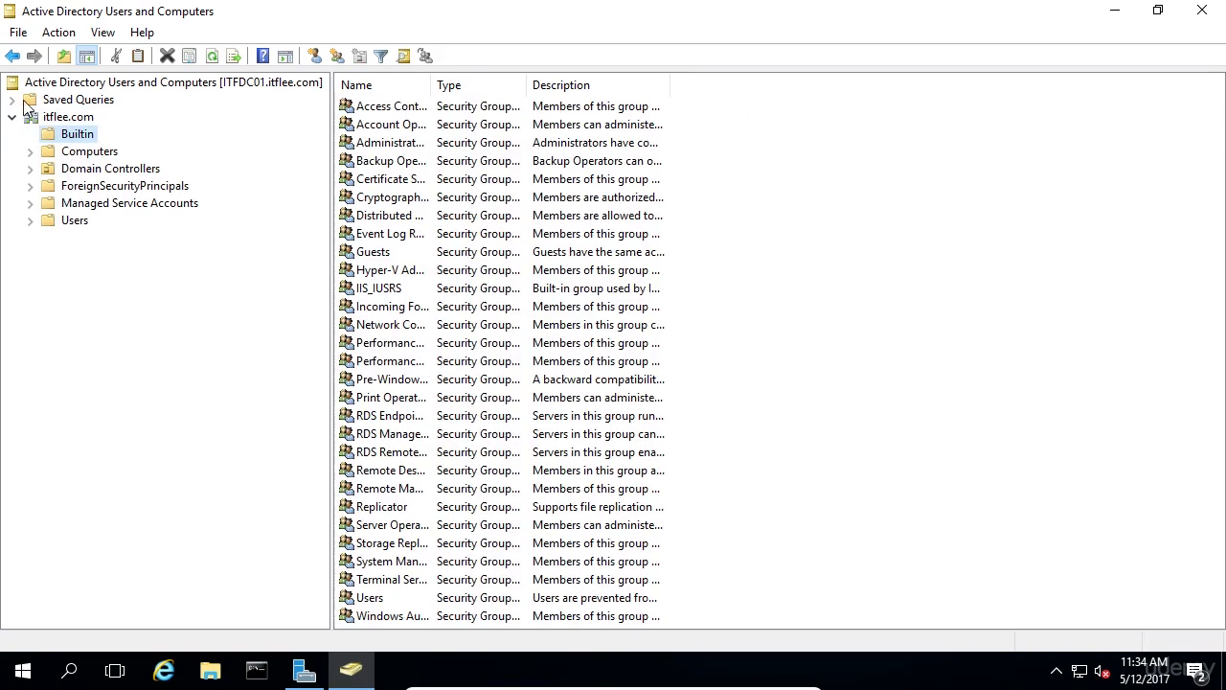
pyautogui.click(12, 55)
pyautogui.click(33, 57)
pyautogui.click(13, 55)
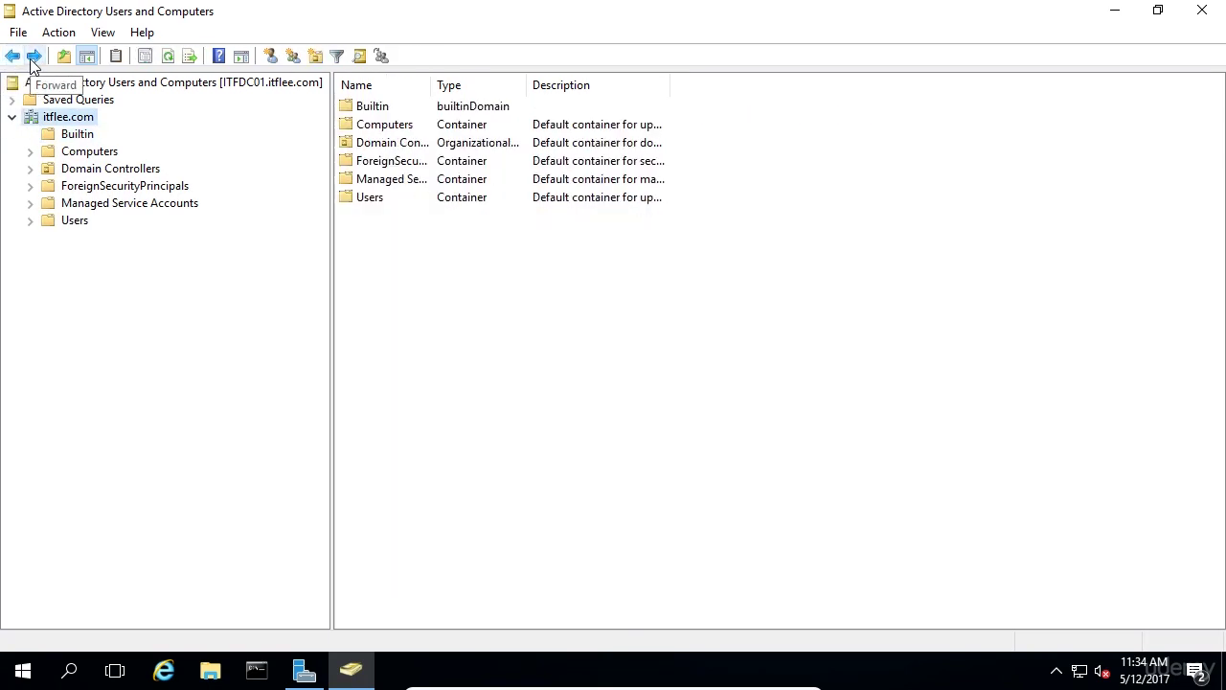
pyautogui.click(33, 56)
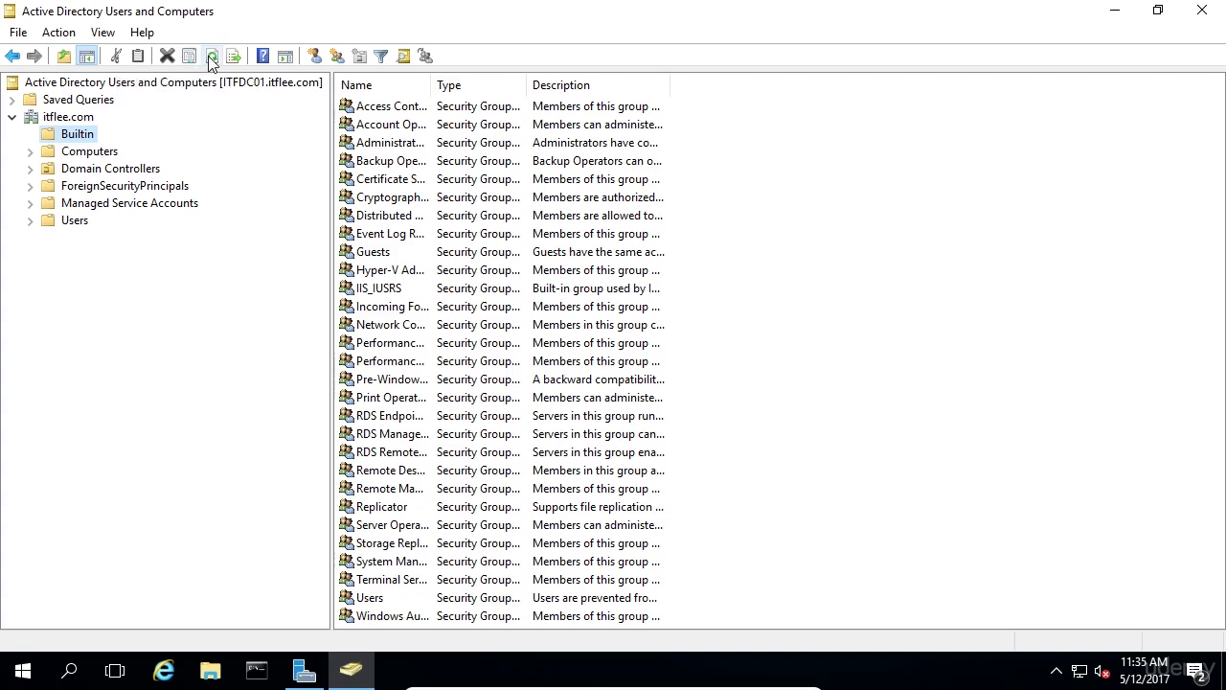
# Browse the domain's Computers and Users containers and select the DefaultAccount and Guest entries under Users.
pyautogui.click(60, 116)
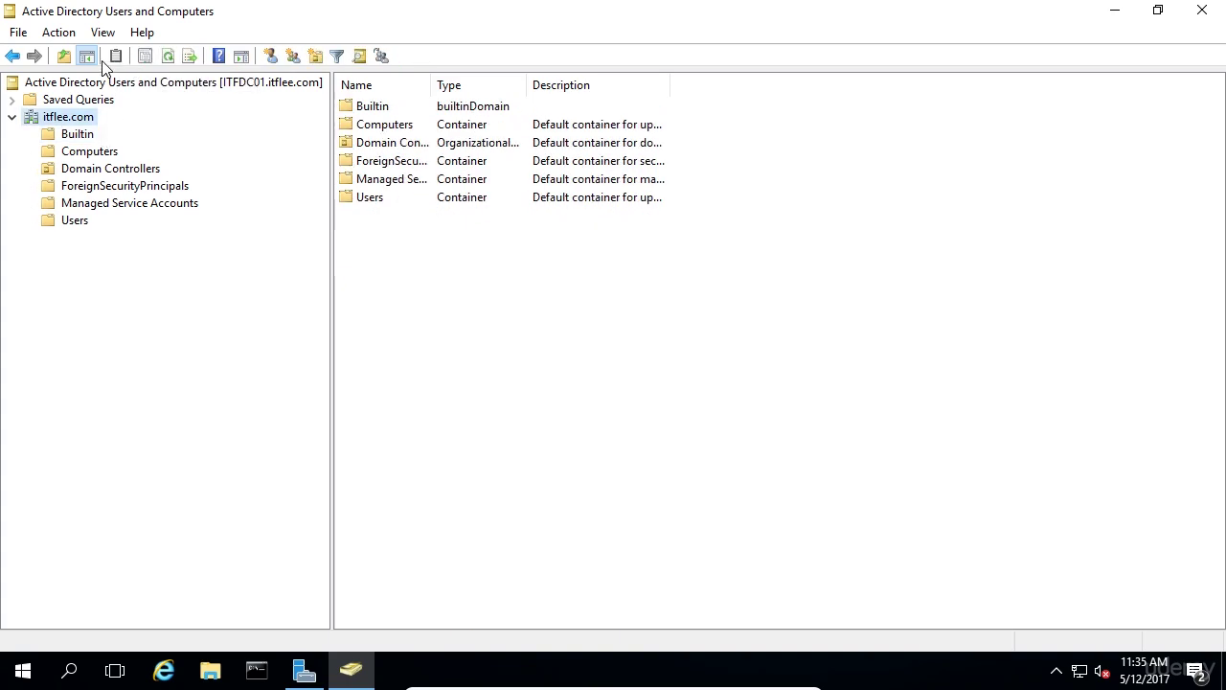
pyautogui.click(91, 151)
pyautogui.click(71, 221)
pyautogui.click(463, 182)
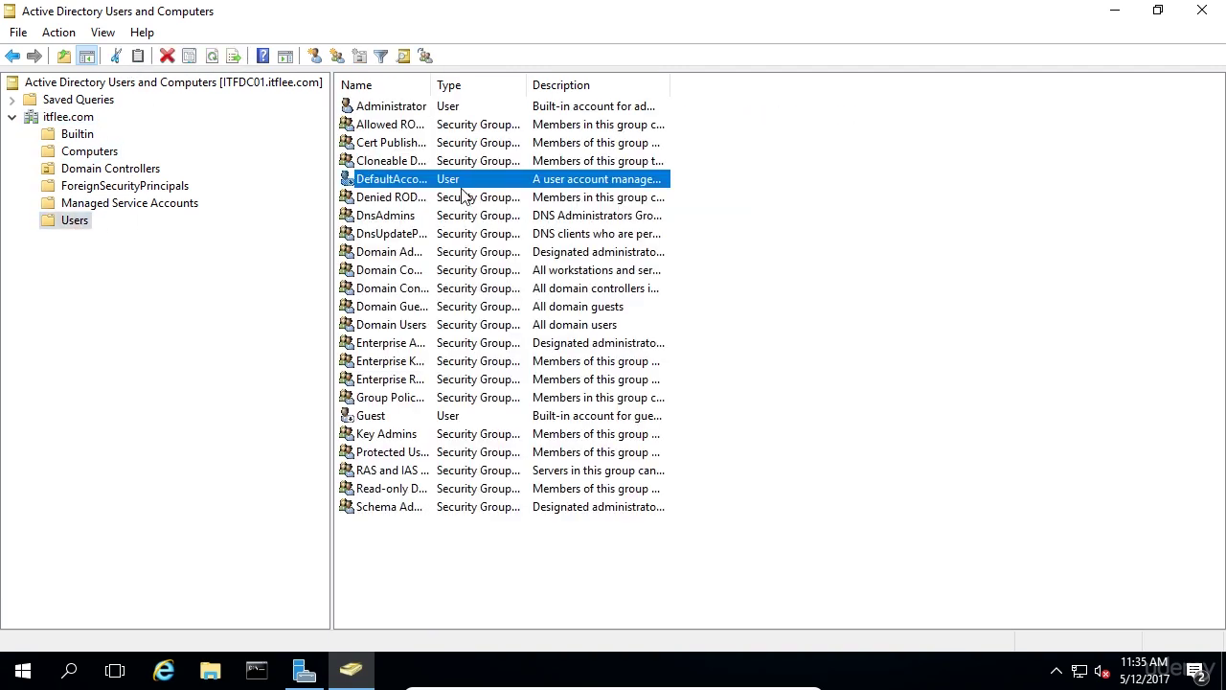
pyautogui.click(370, 418)
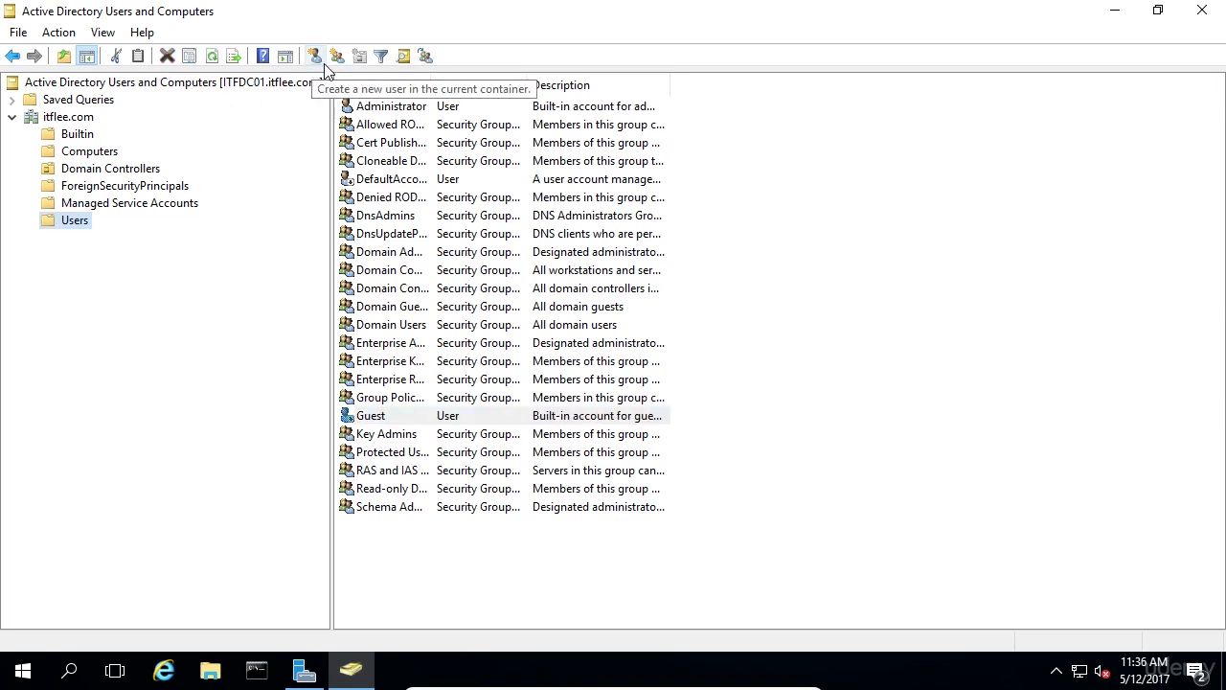
# Review the filter options for the Users container, close them unchanged, and look over the view options.
pyautogui.click(382, 57)
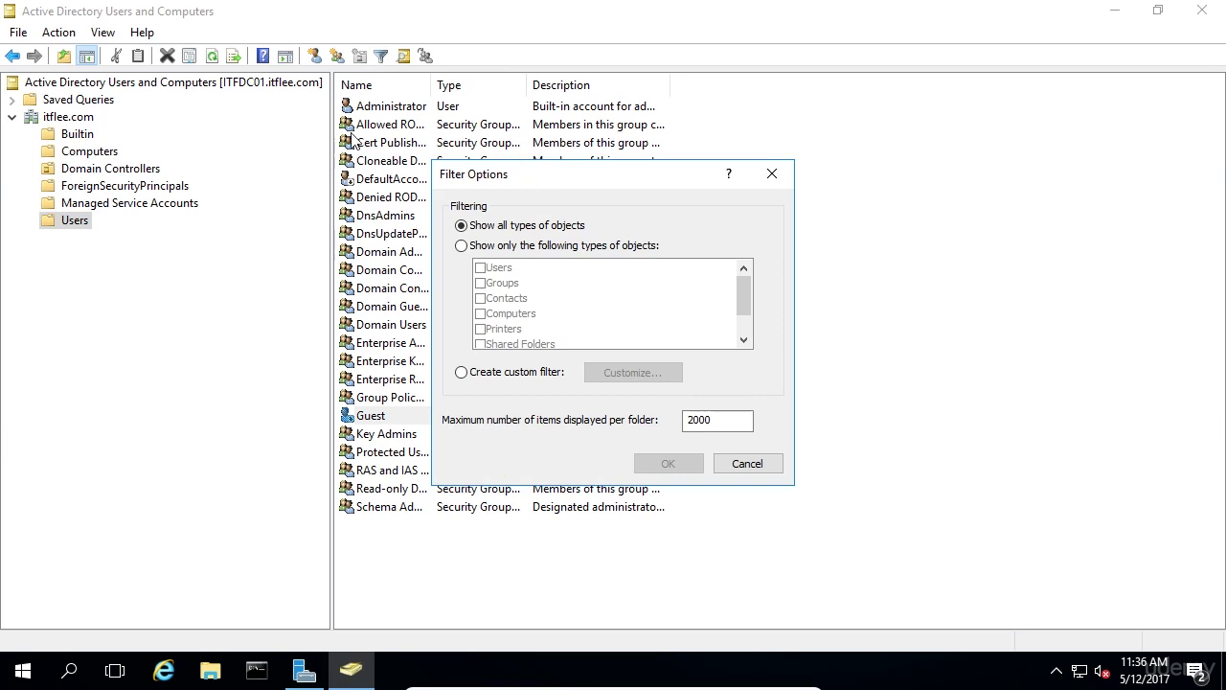
pyautogui.click(772, 173)
pyautogui.click(99, 34)
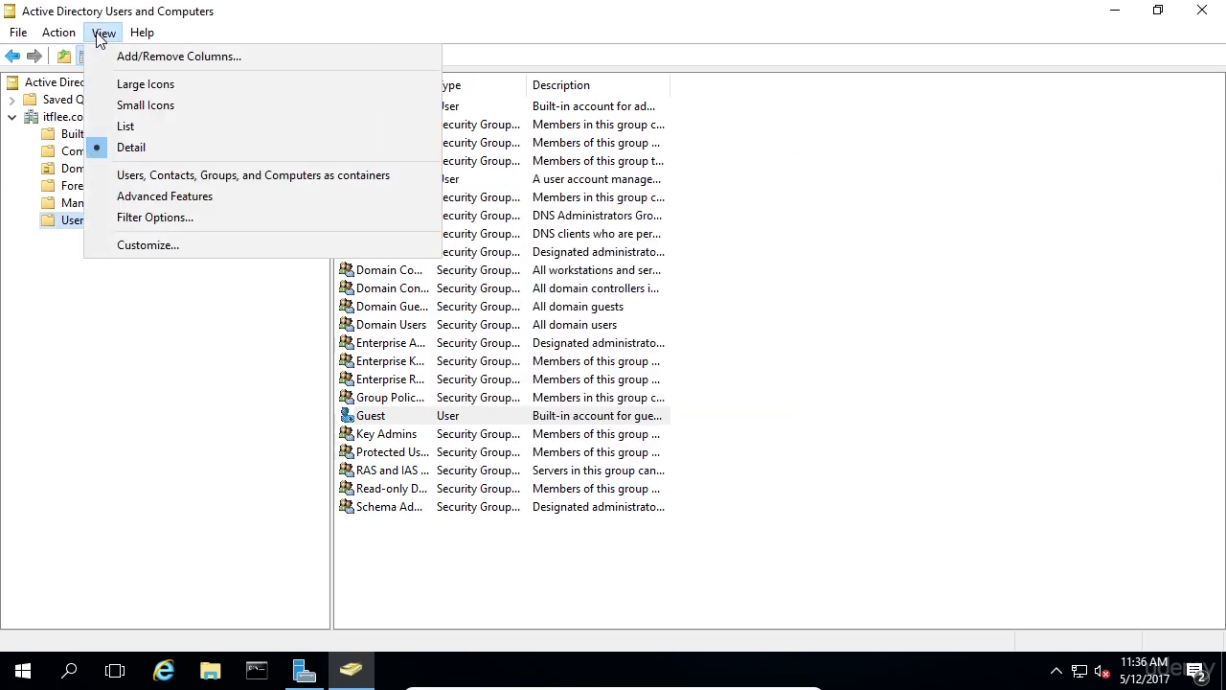
pyautogui.click(103, 32)
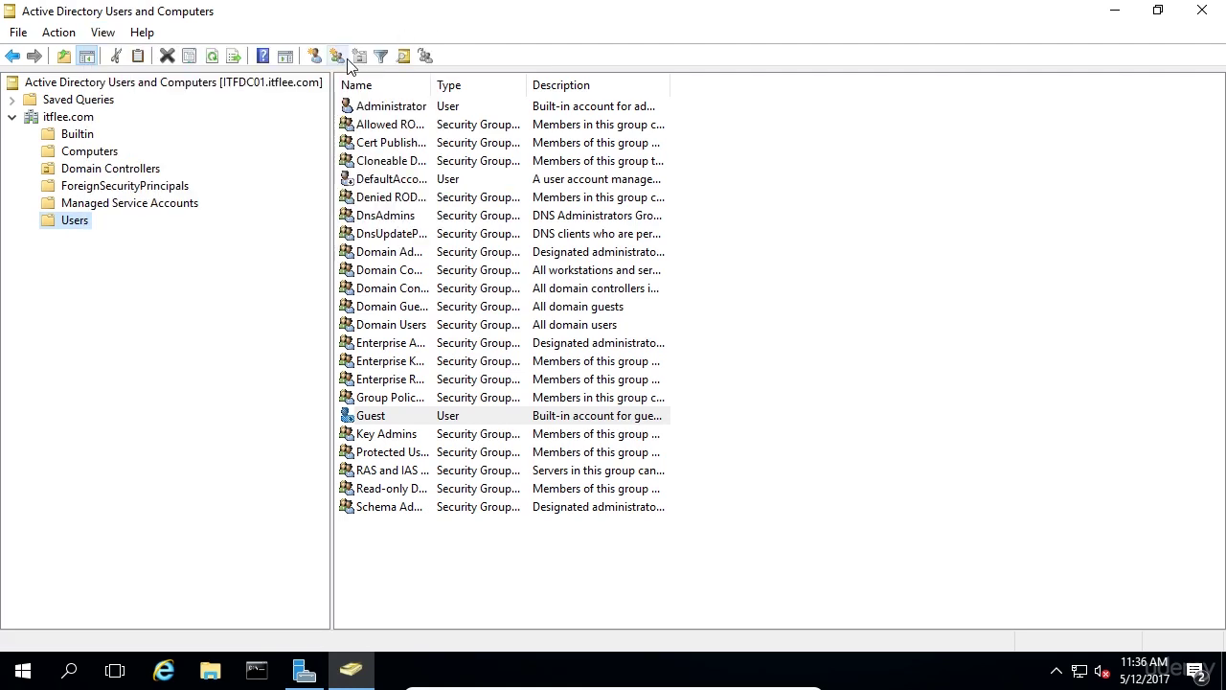
# Open the search for users, contacts and groups and review its object types and search locations.
pyautogui.click(404, 58)
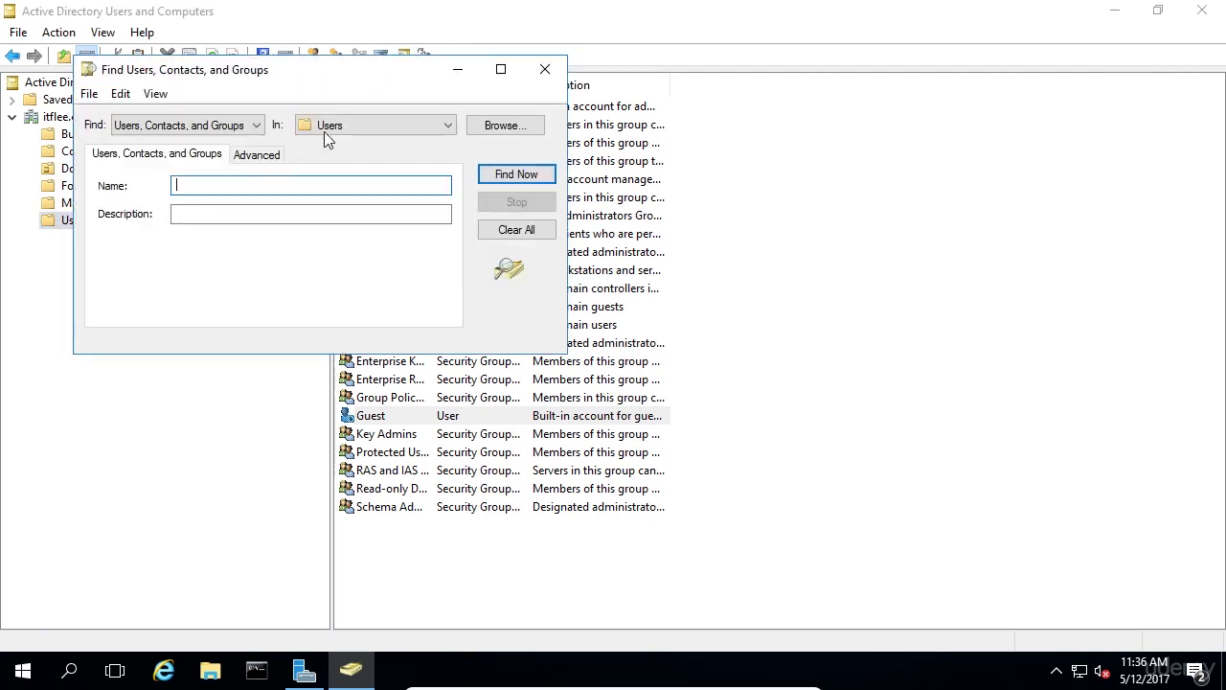
pyautogui.click(244, 133)
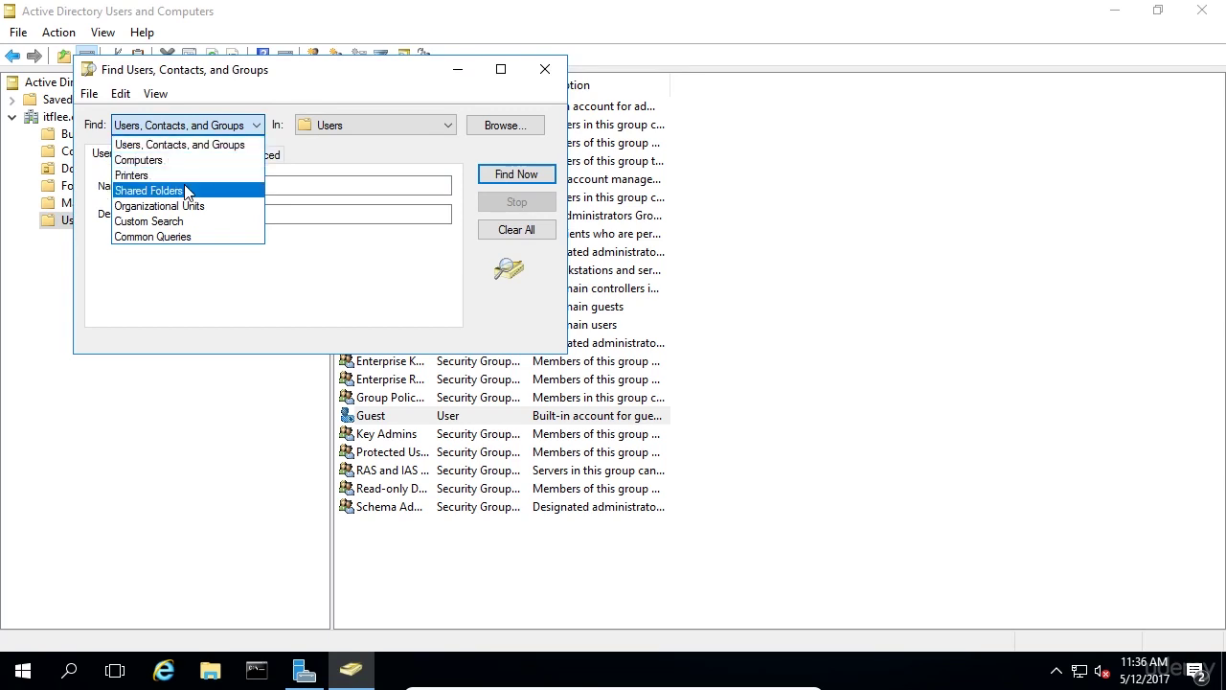
pyautogui.click(172, 125)
pyautogui.click(319, 125)
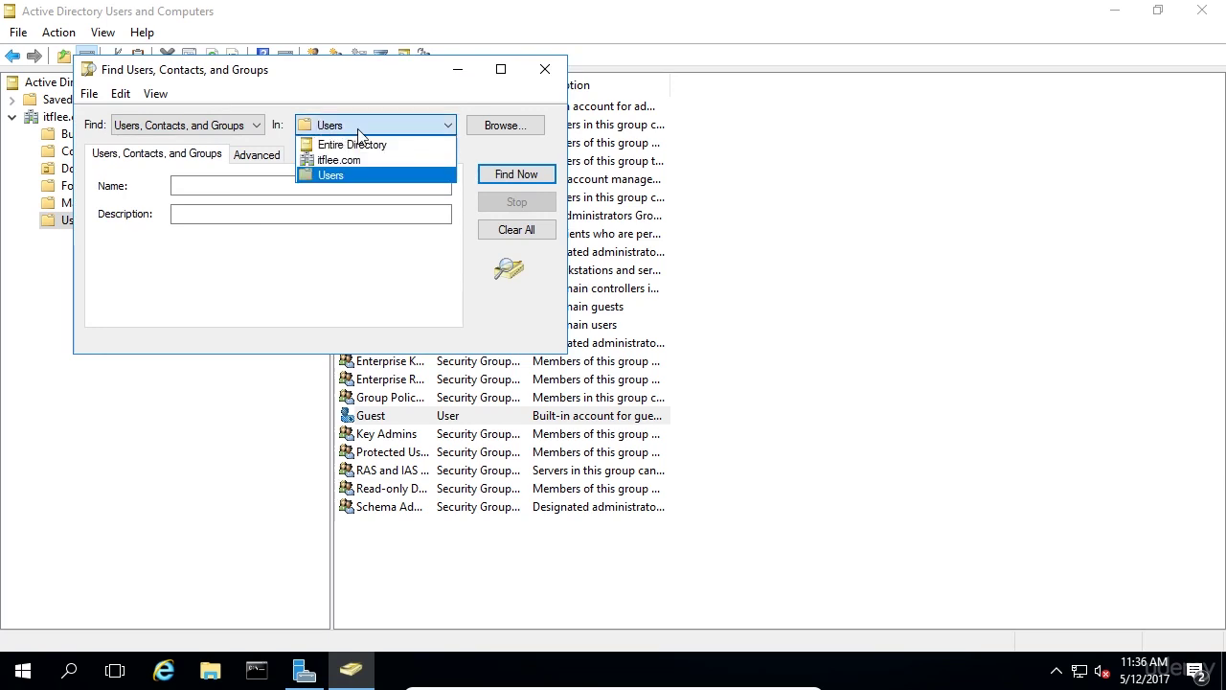
pyautogui.click(363, 126)
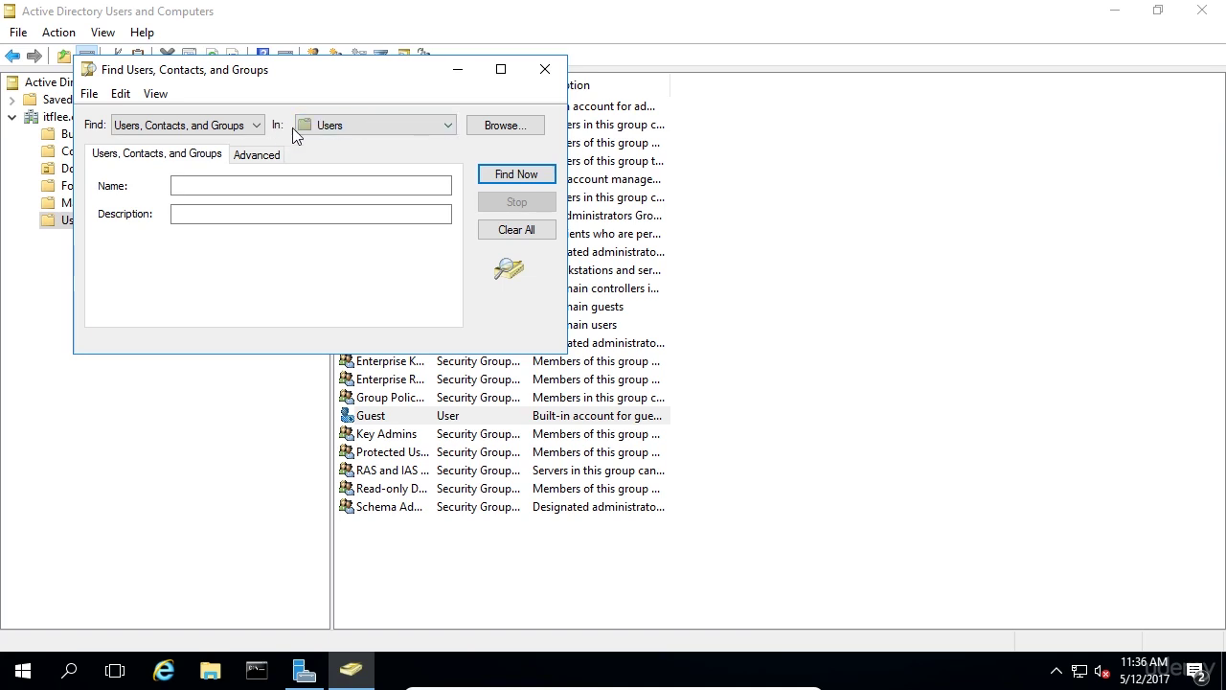
# Search the Entire Directory for all users, contacts and groups without a name filter, and close the search window.
pyautogui.click(342, 131)
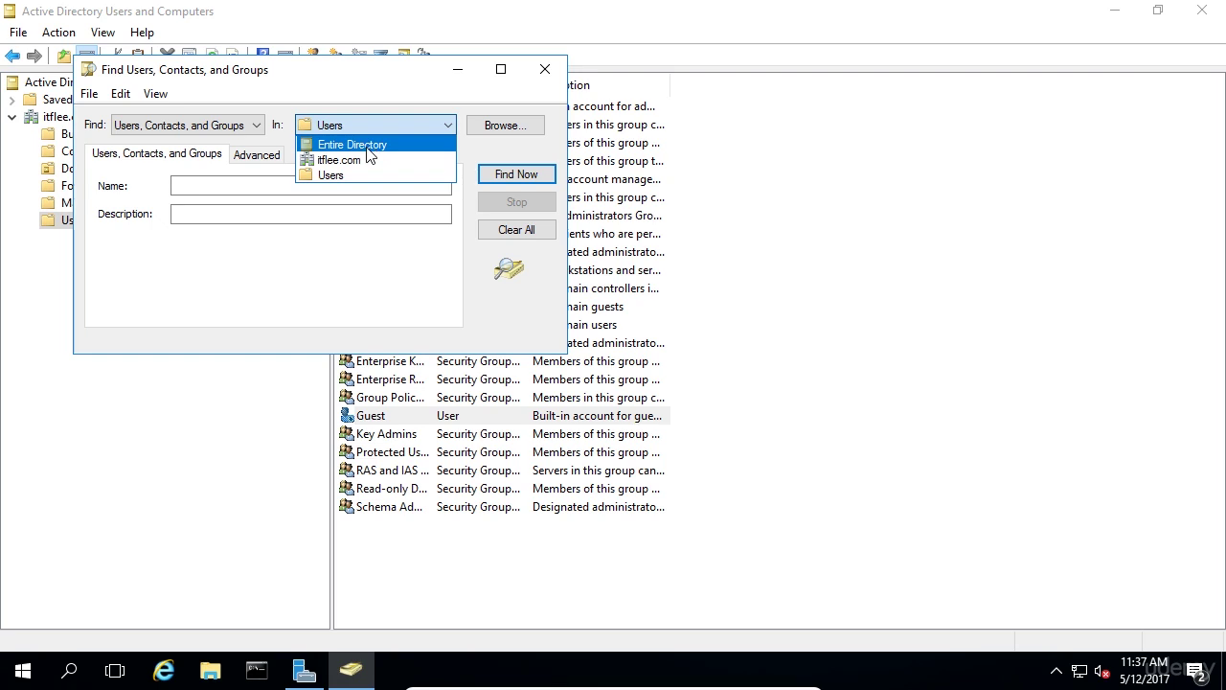
pyautogui.click(367, 145)
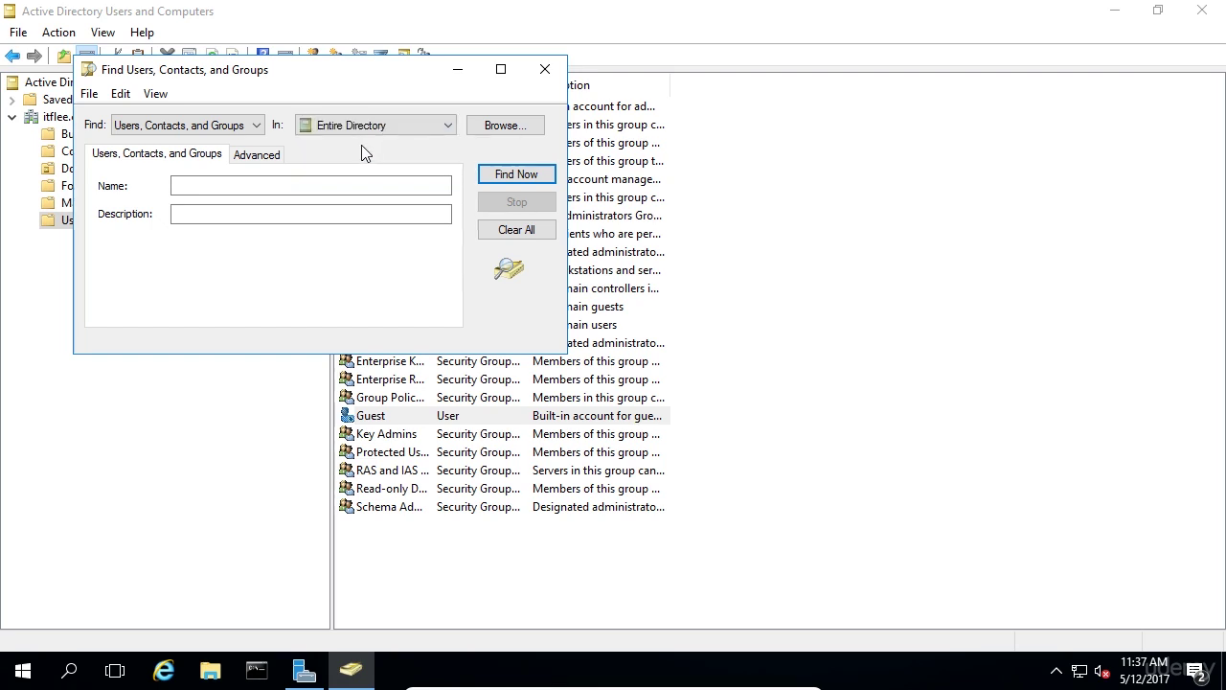
pyautogui.click(292, 188)
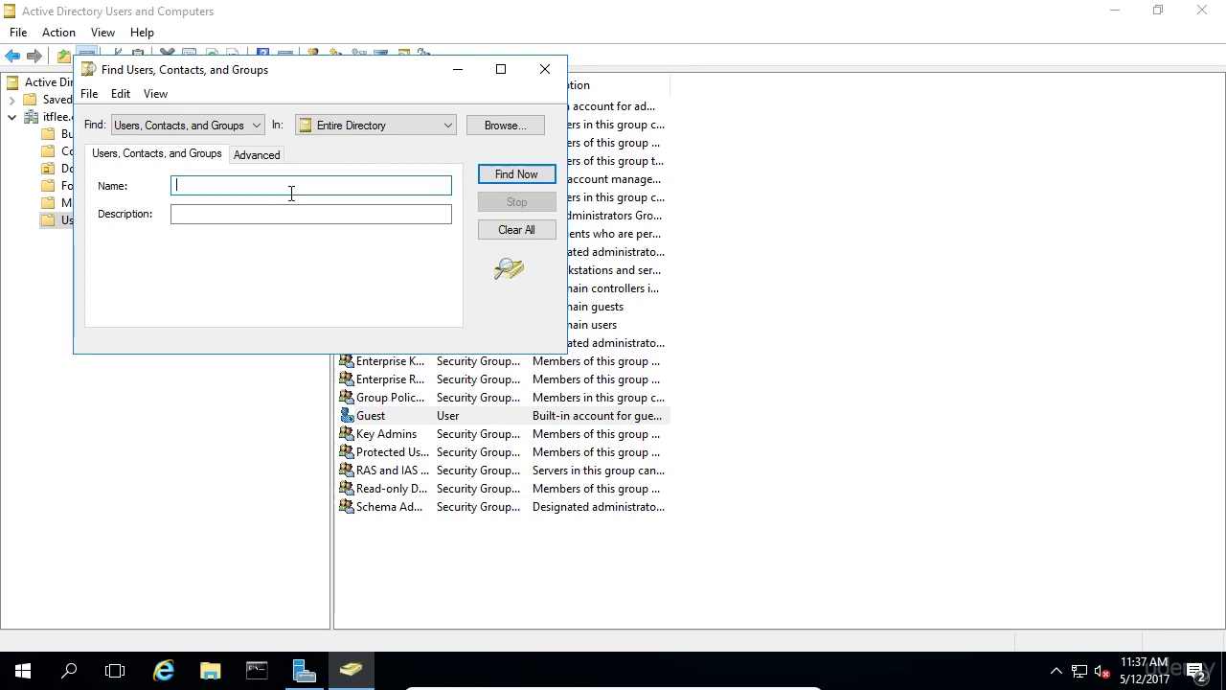
pyautogui.click(514, 174)
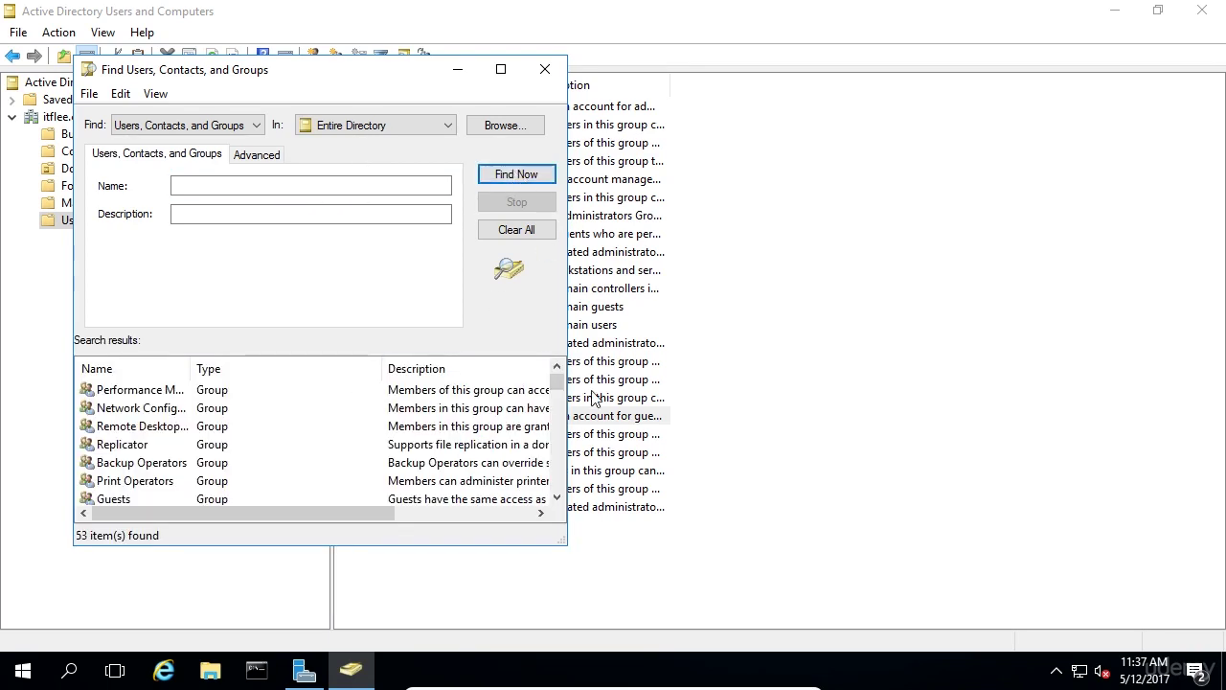
pyautogui.moveTo(561, 384); pyautogui.dragTo(519, 98)
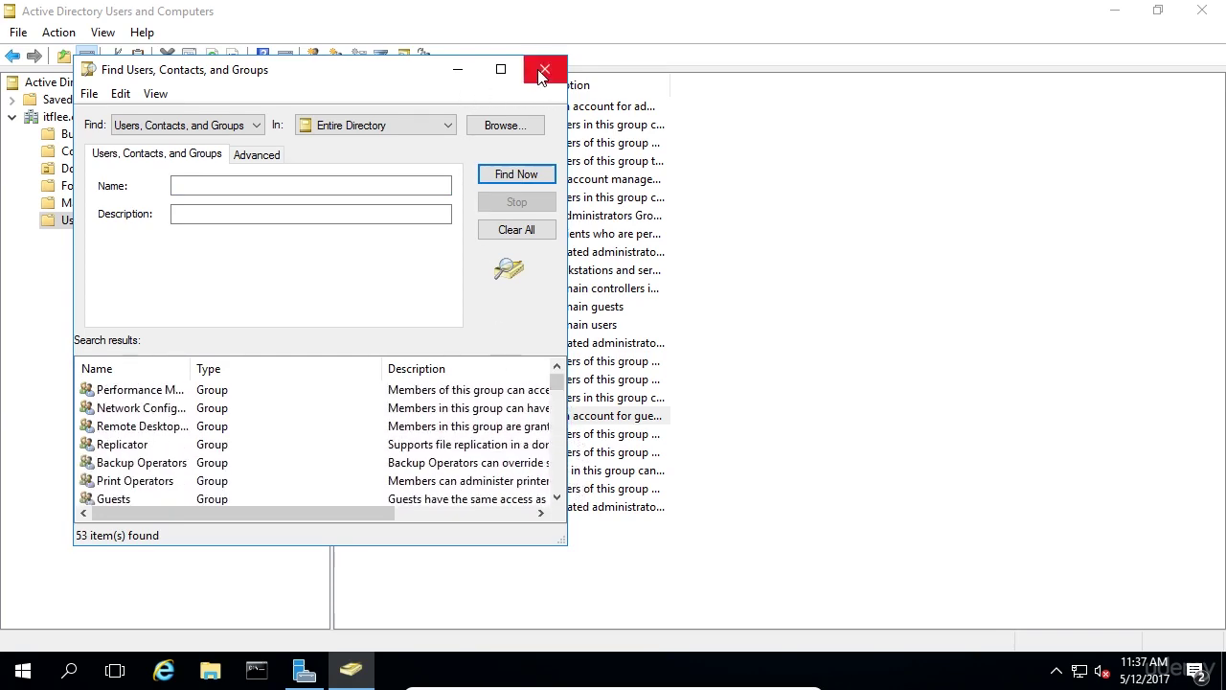
pyautogui.click(545, 69)
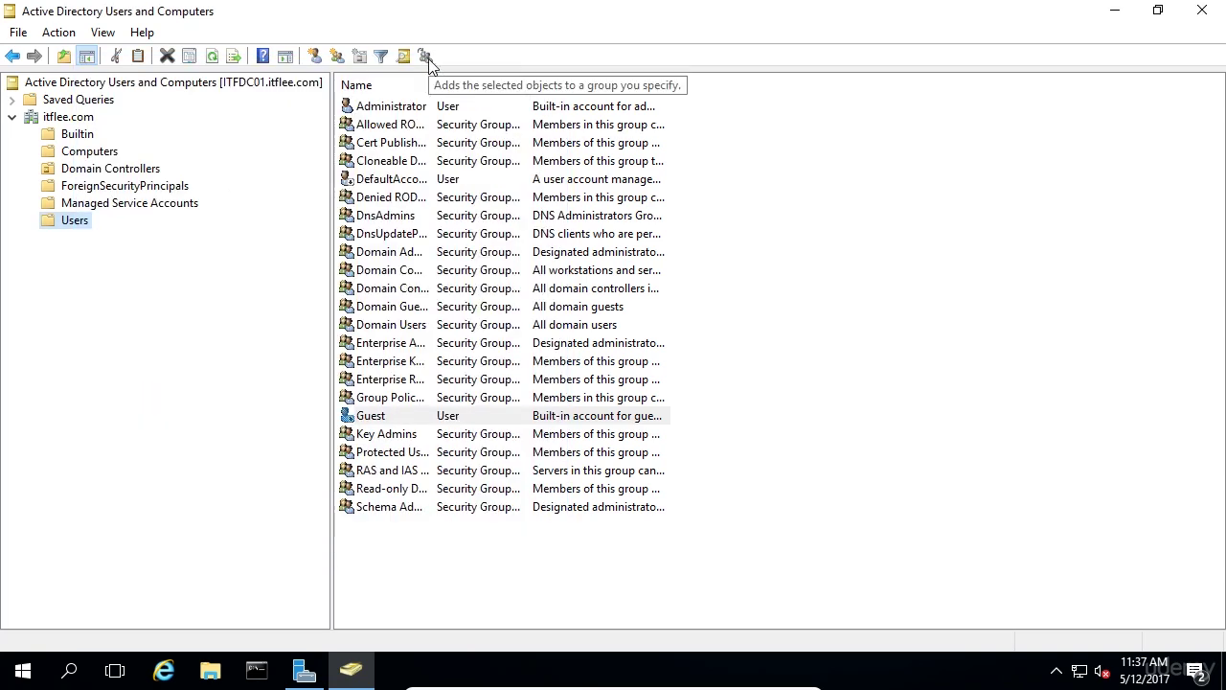
# Select the Key Admins group, open the dialog for adding it to another group, and cancel it.
pyautogui.click(395, 217)
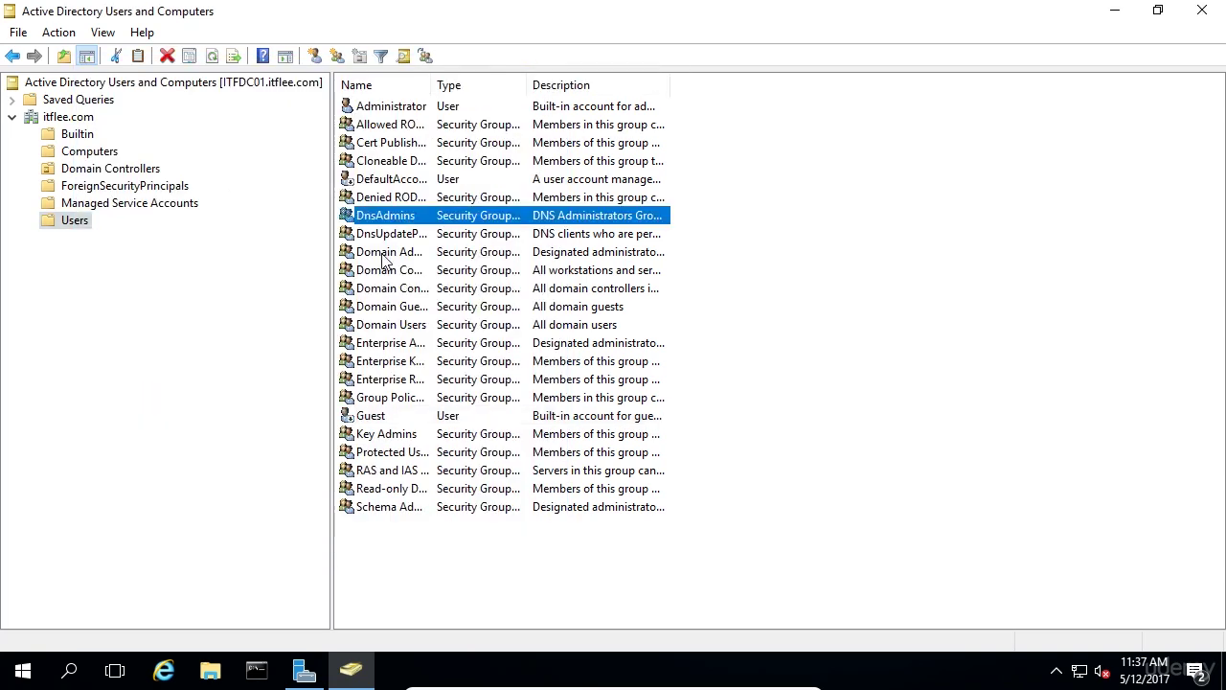
pyautogui.click(411, 432)
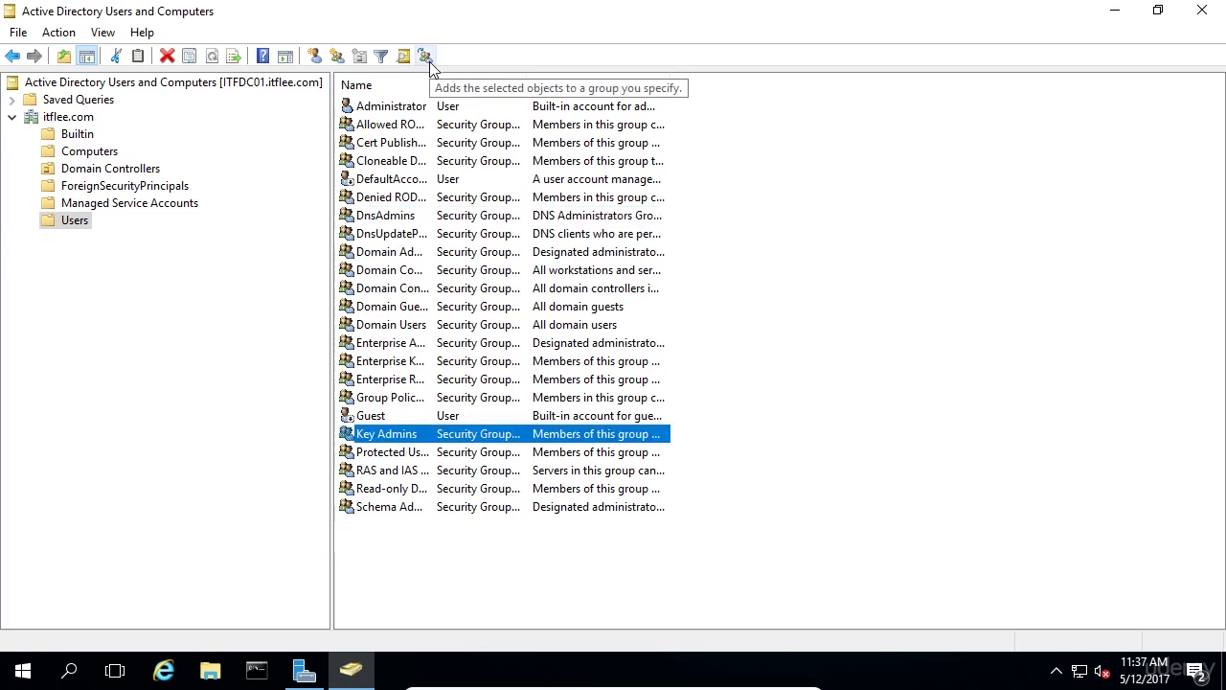
pyautogui.click(426, 58)
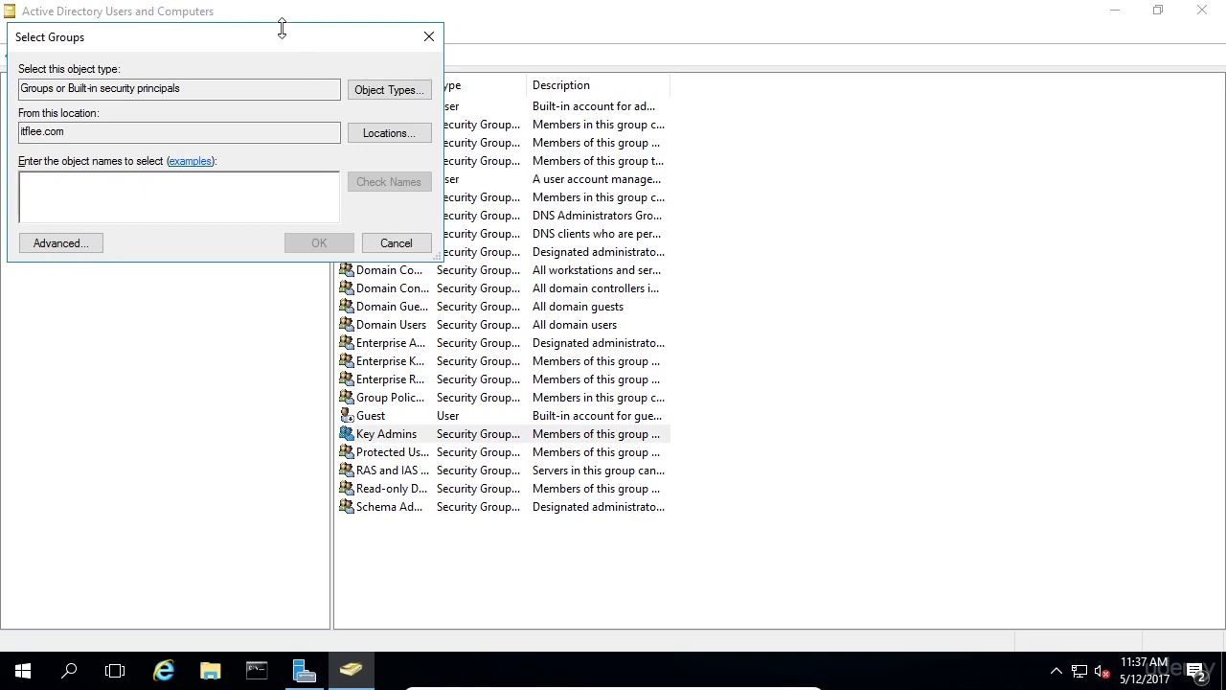
pyautogui.moveTo(287, 35); pyautogui.dragTo(847, 133)
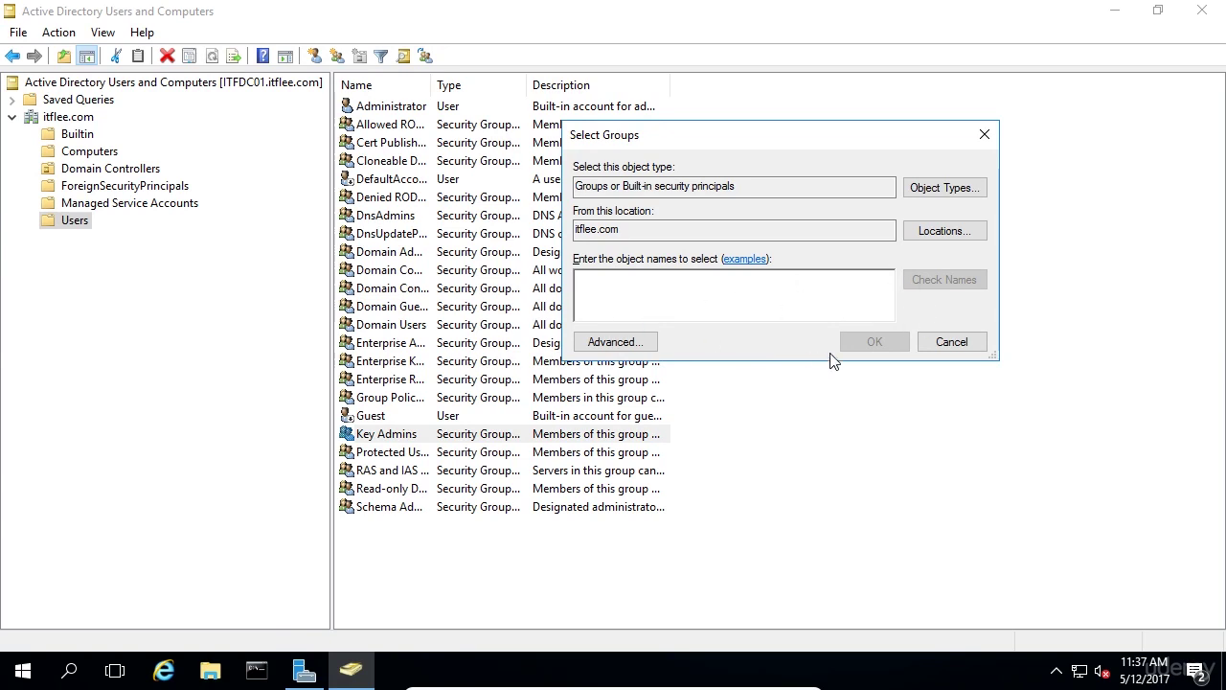
pyautogui.click(964, 347)
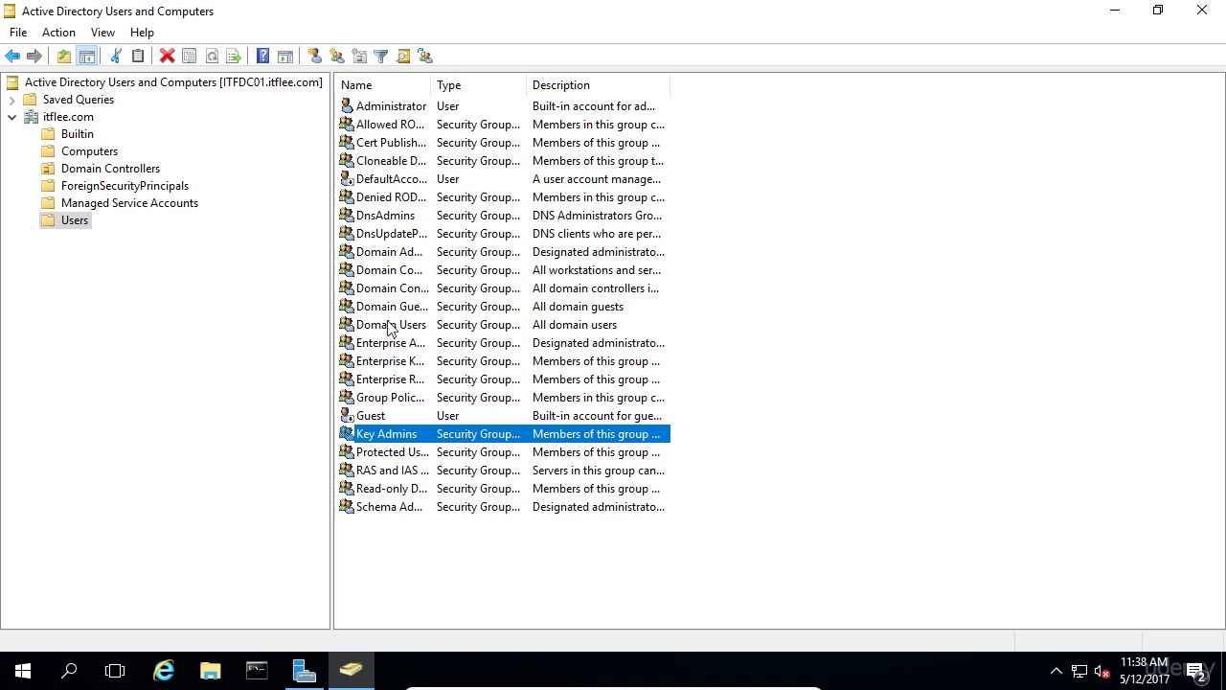
# Select the itflee.com domain and review the actions available for it.
pyautogui.click(61, 119)
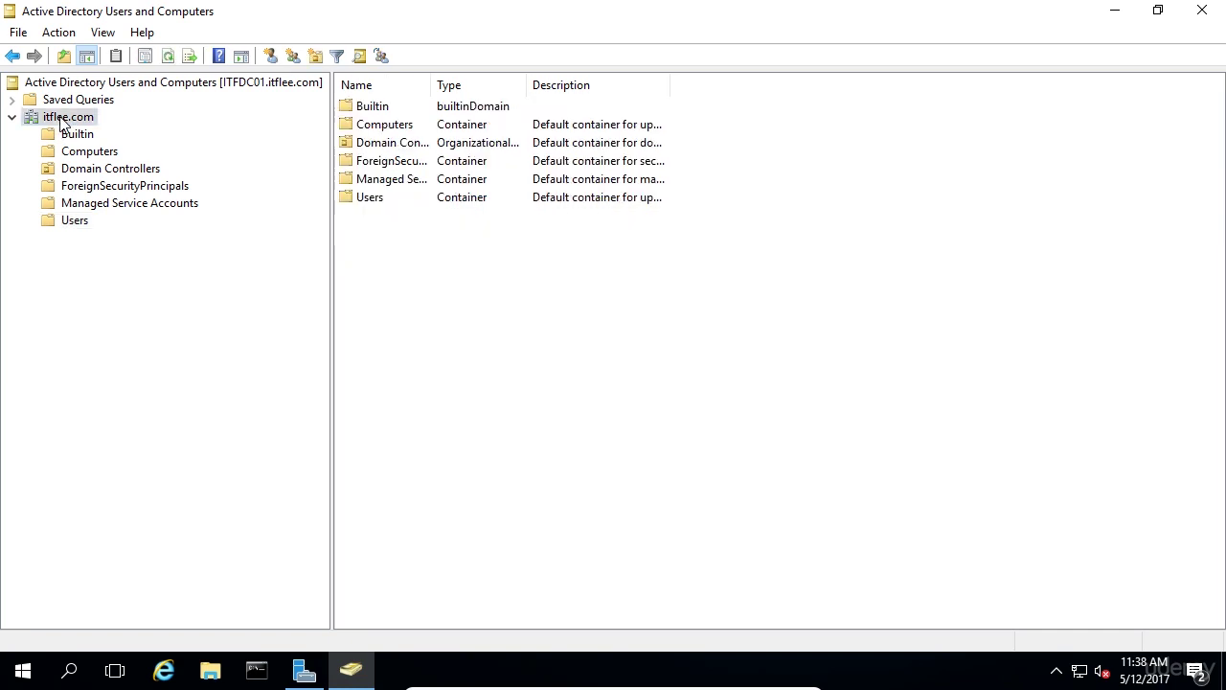
pyautogui.rightClick(61, 121)
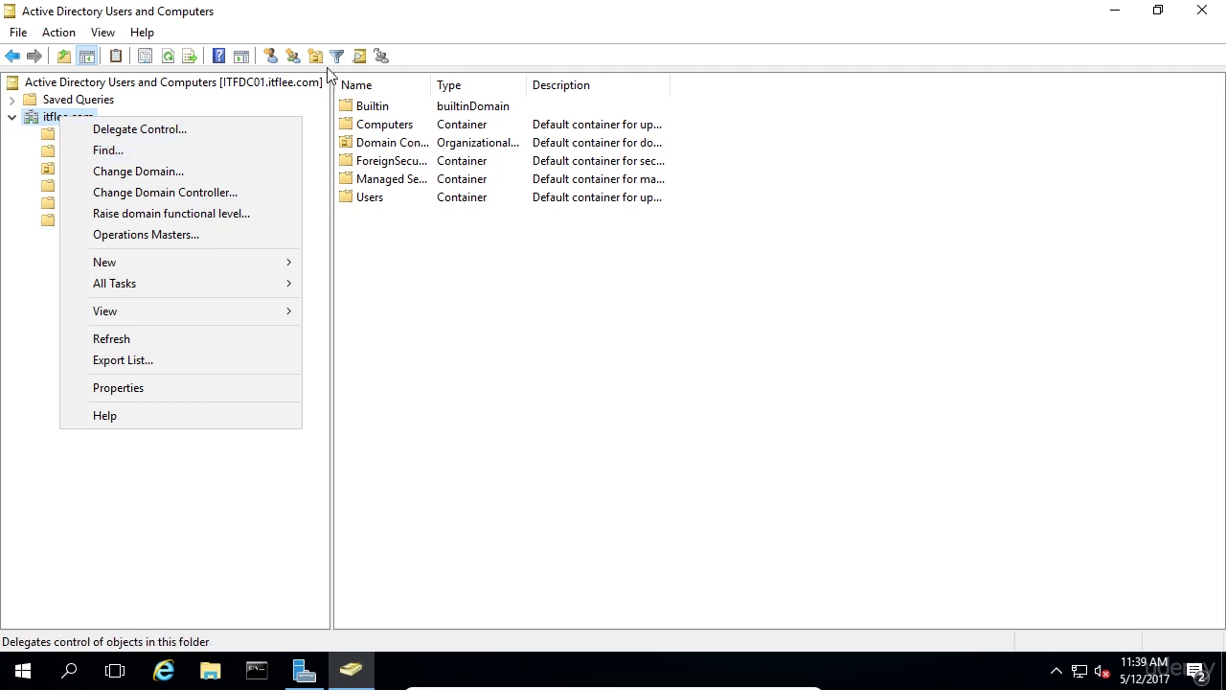
pyautogui.click(397, 43)
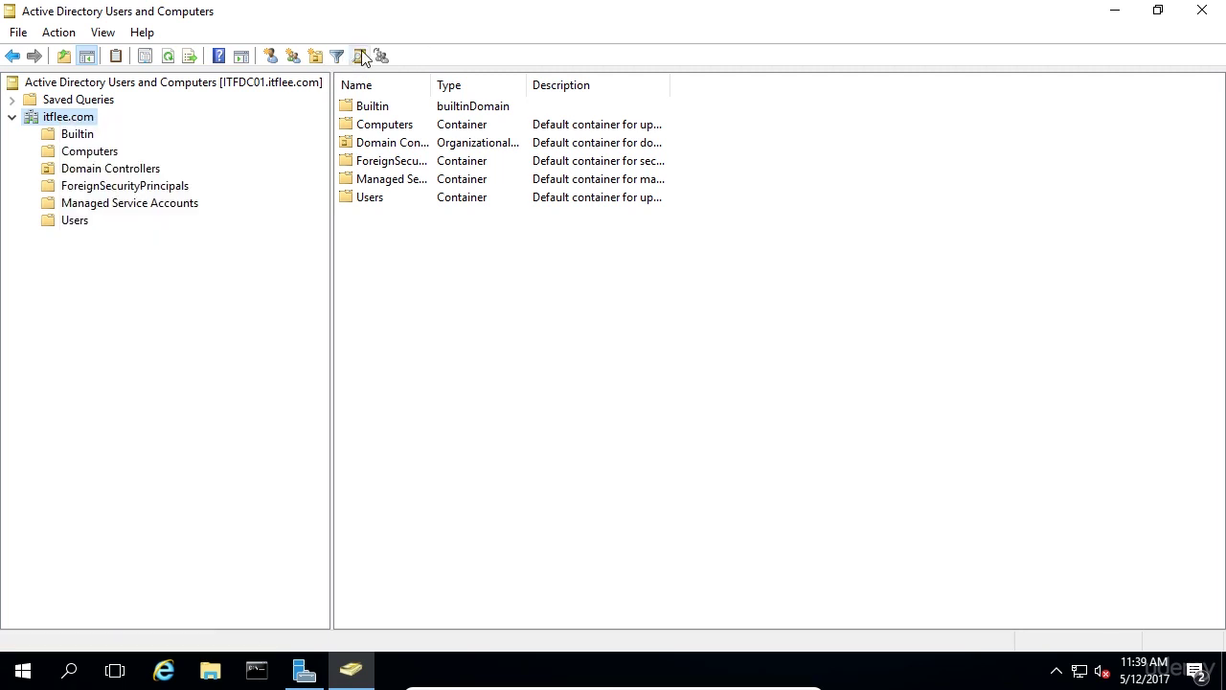
# Open the domain controller change for itflee.com, select ITFDC01.itflee.com as the specific controller, and cancel.
pyautogui.rightClick(39, 115)
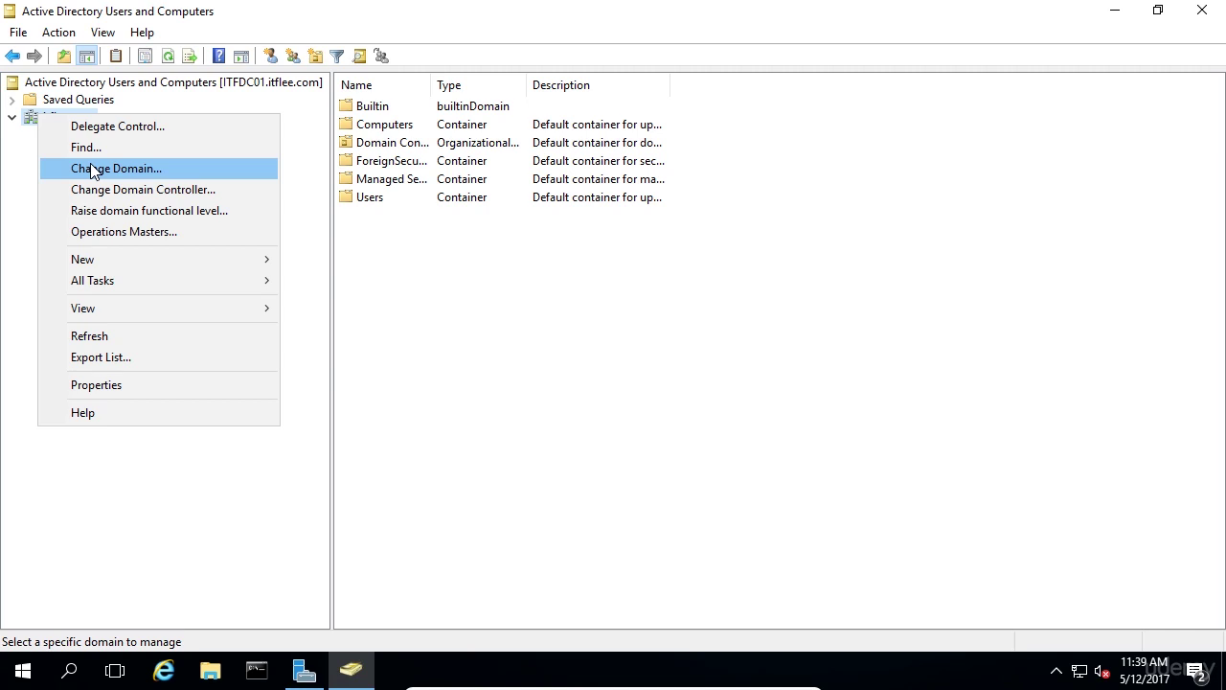
pyautogui.click(129, 189)
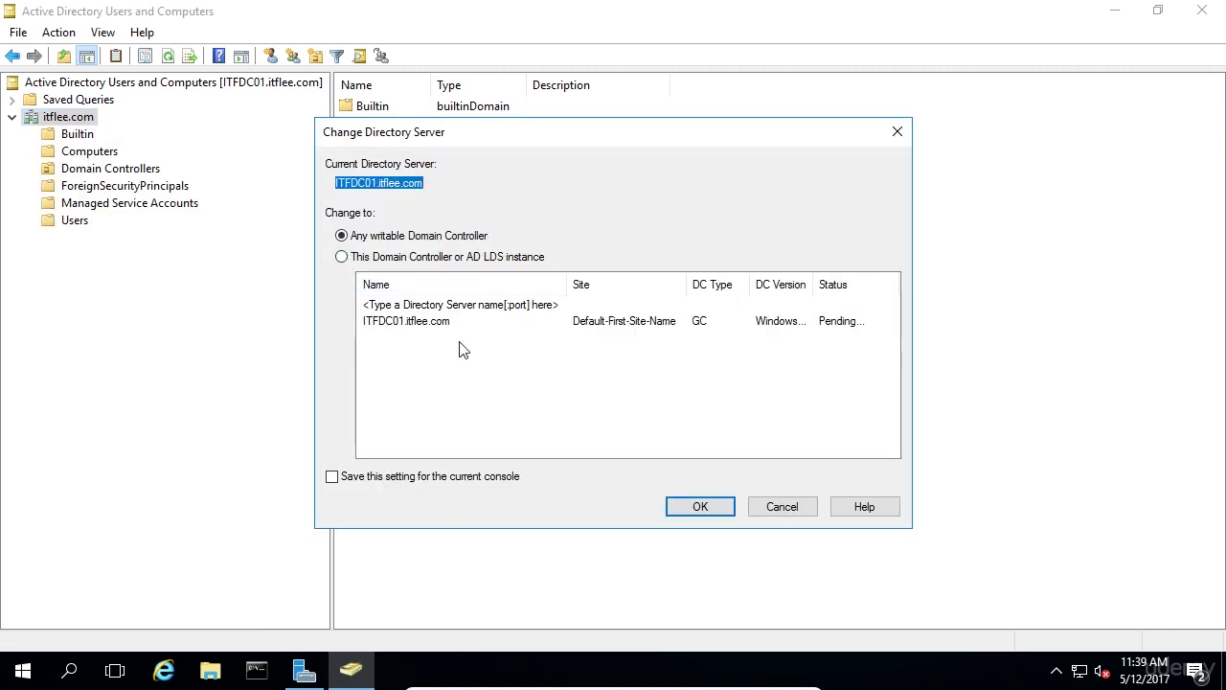
pyautogui.click(398, 324)
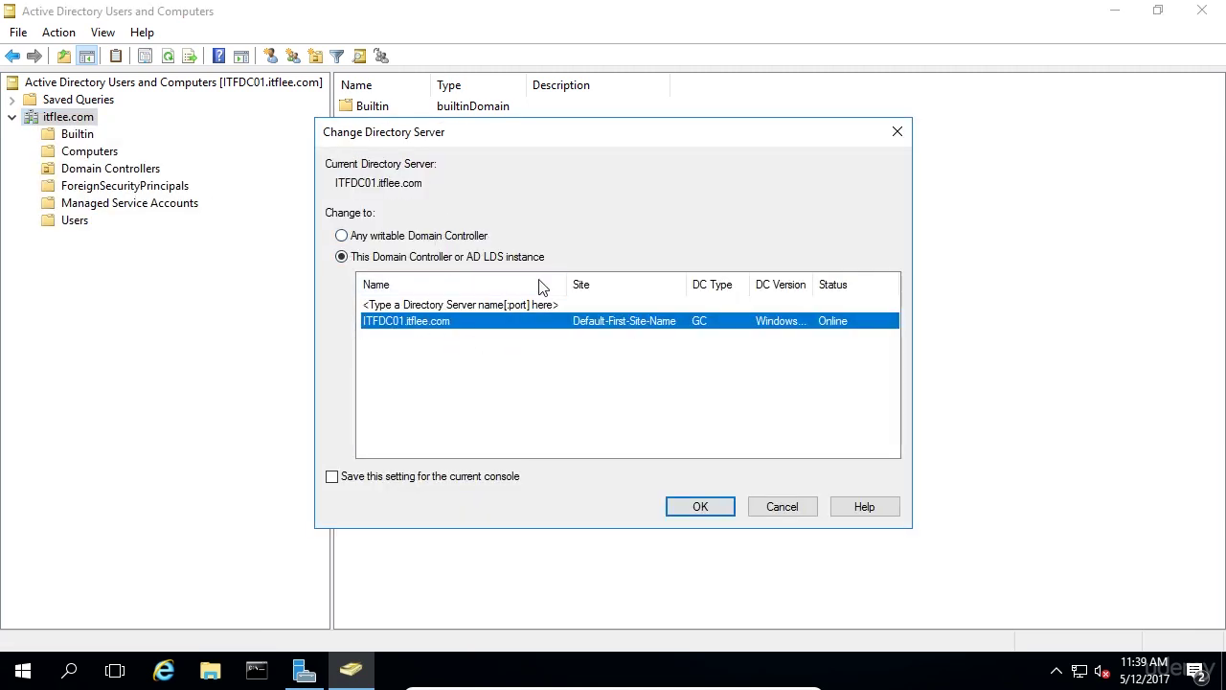
pyautogui.click(792, 508)
# Check the current domain functional level of itflee.com and close the dialog.
pyautogui.rightClick(78, 125)
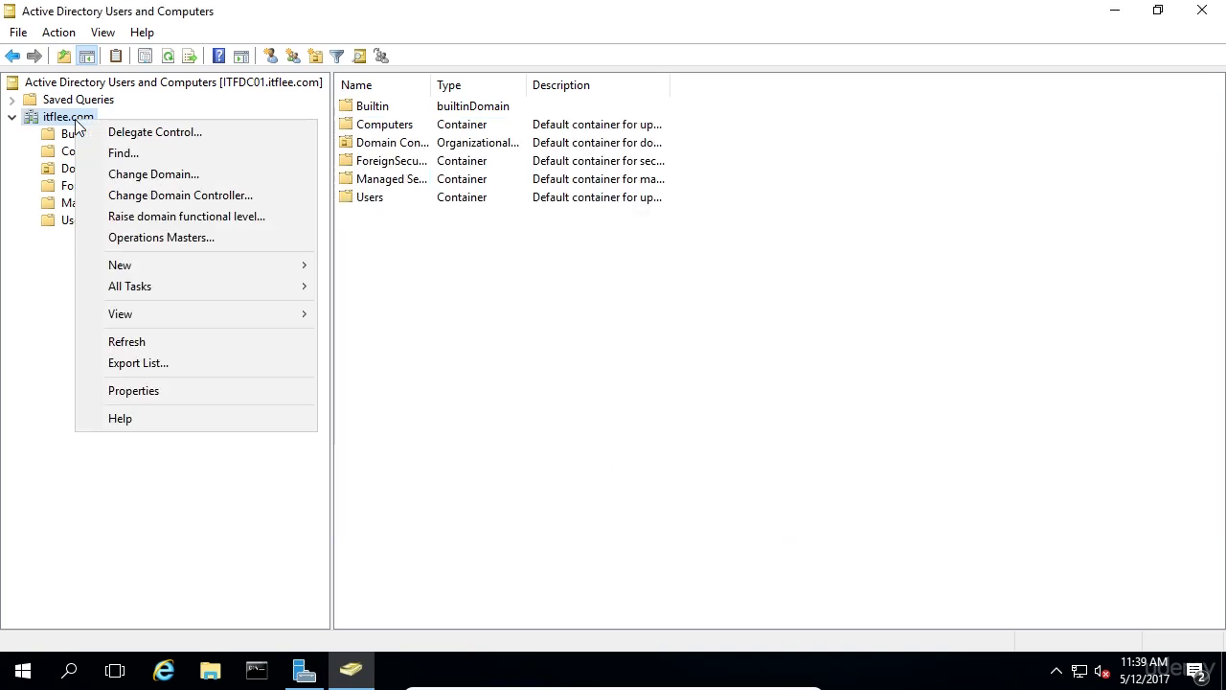
pyautogui.click(192, 218)
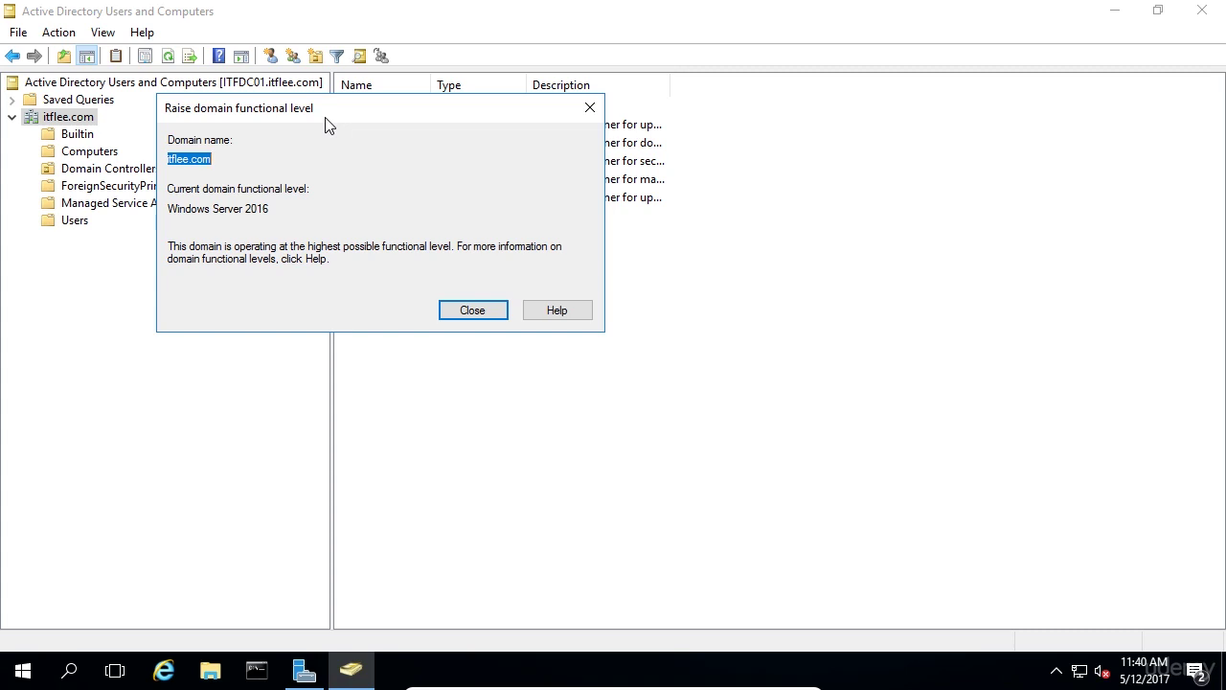
pyautogui.moveTo(266, 209); pyautogui.dragTo(168, 209)
pyautogui.click(186, 209)
pyautogui.click(473, 311)
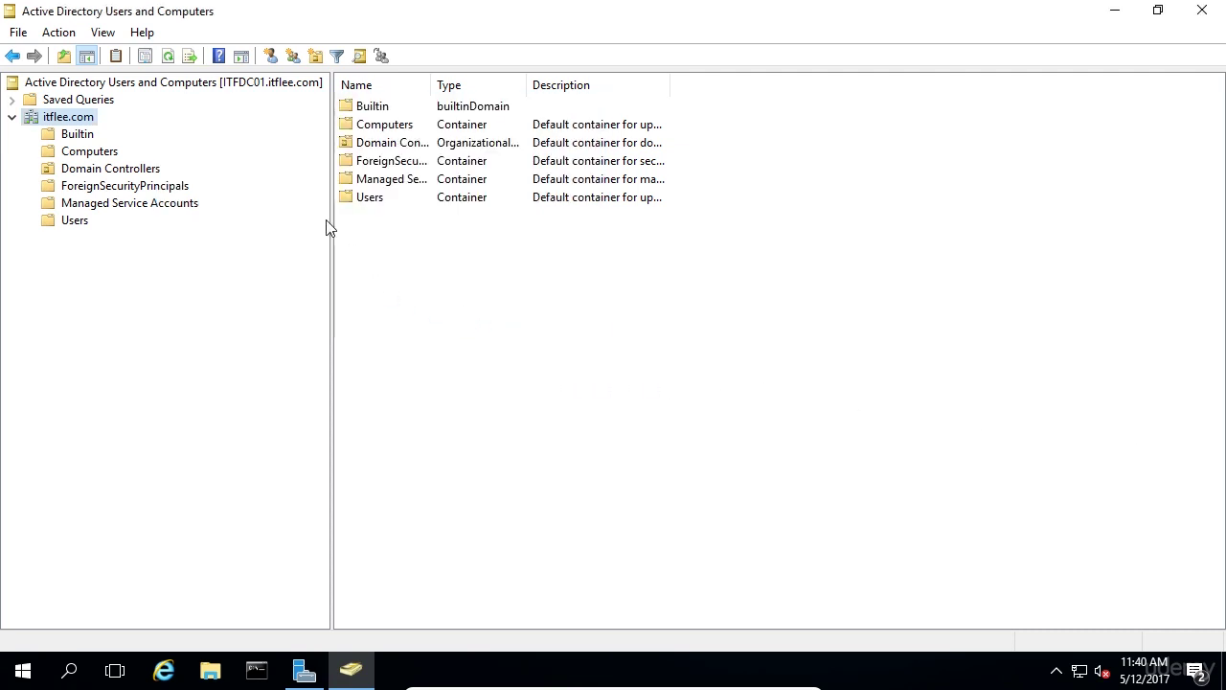
# Open the Operations Masters of itflee.com and try to transfer the PDC role.
pyautogui.rightClick(49, 121)
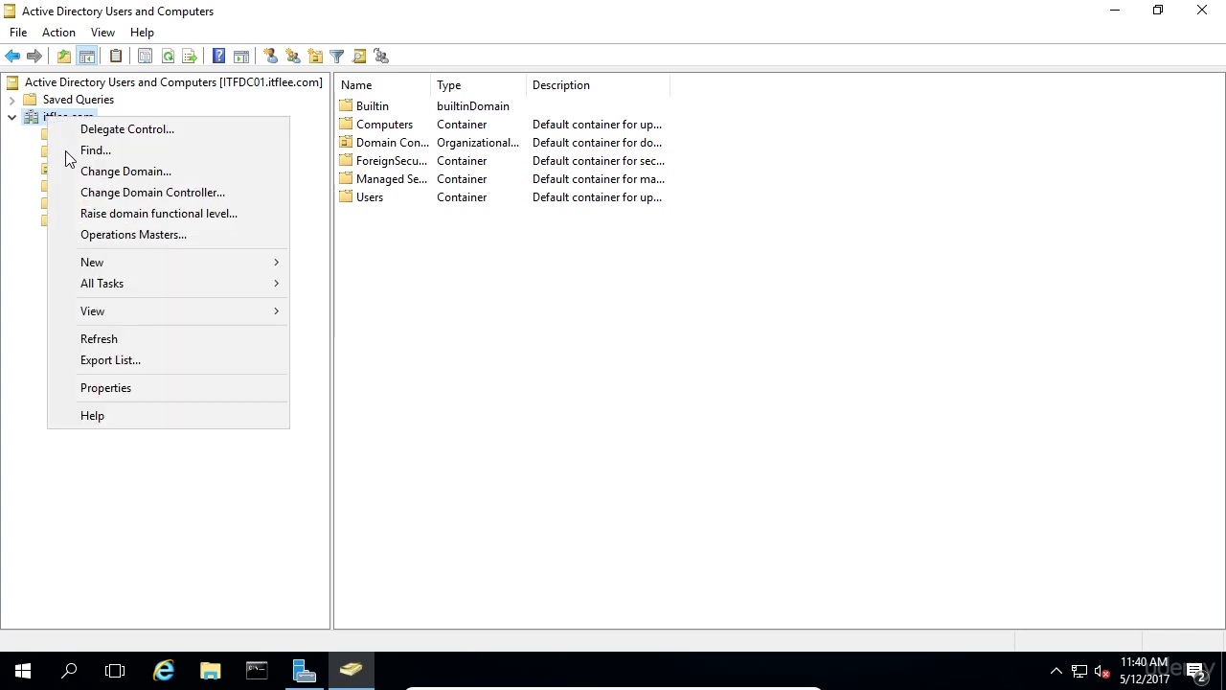
pyautogui.click(98, 240)
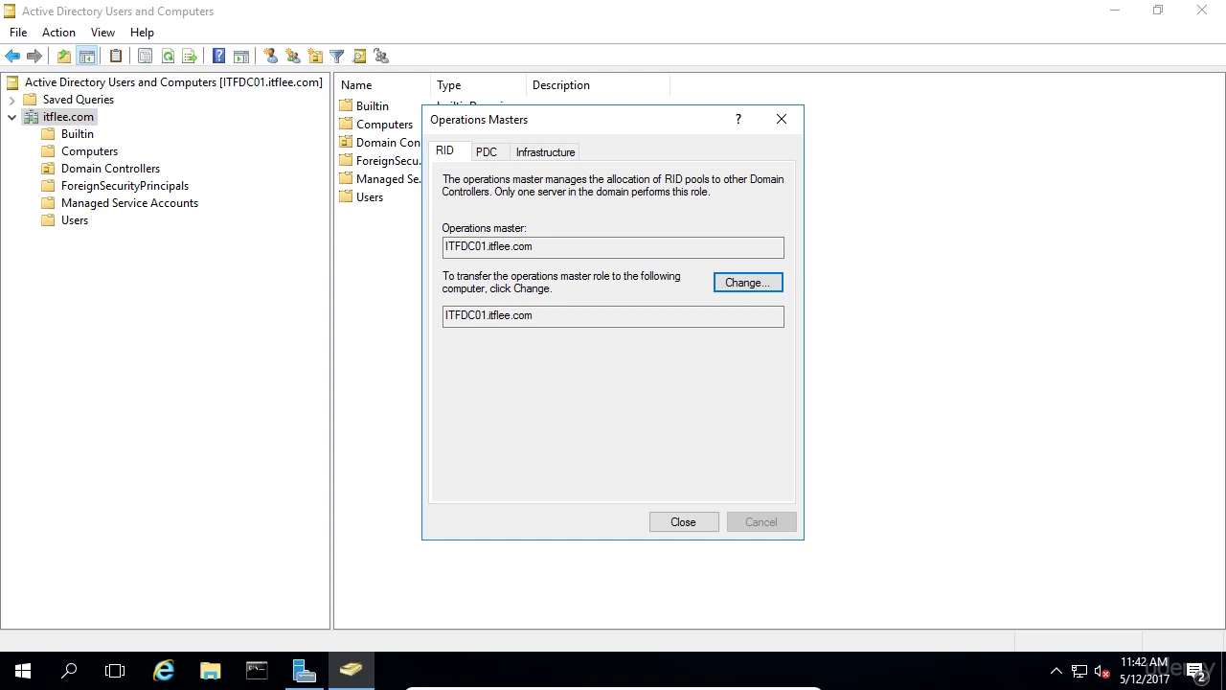
pyautogui.click(484, 151)
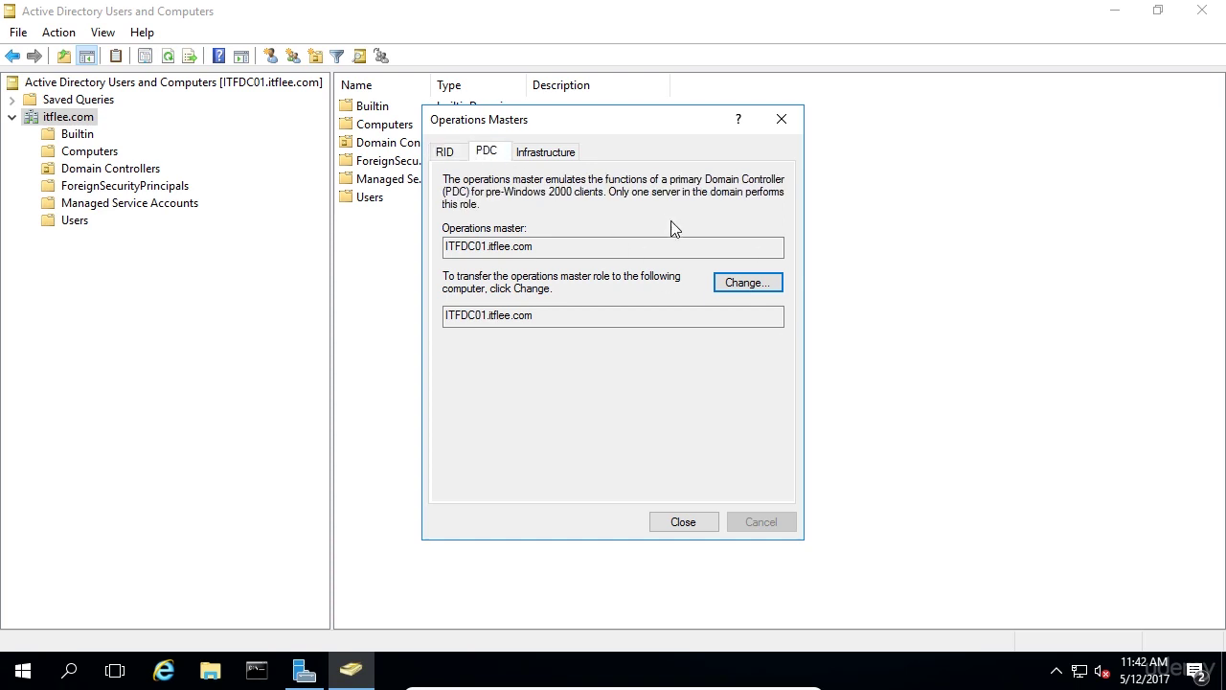
pyautogui.click(749, 276)
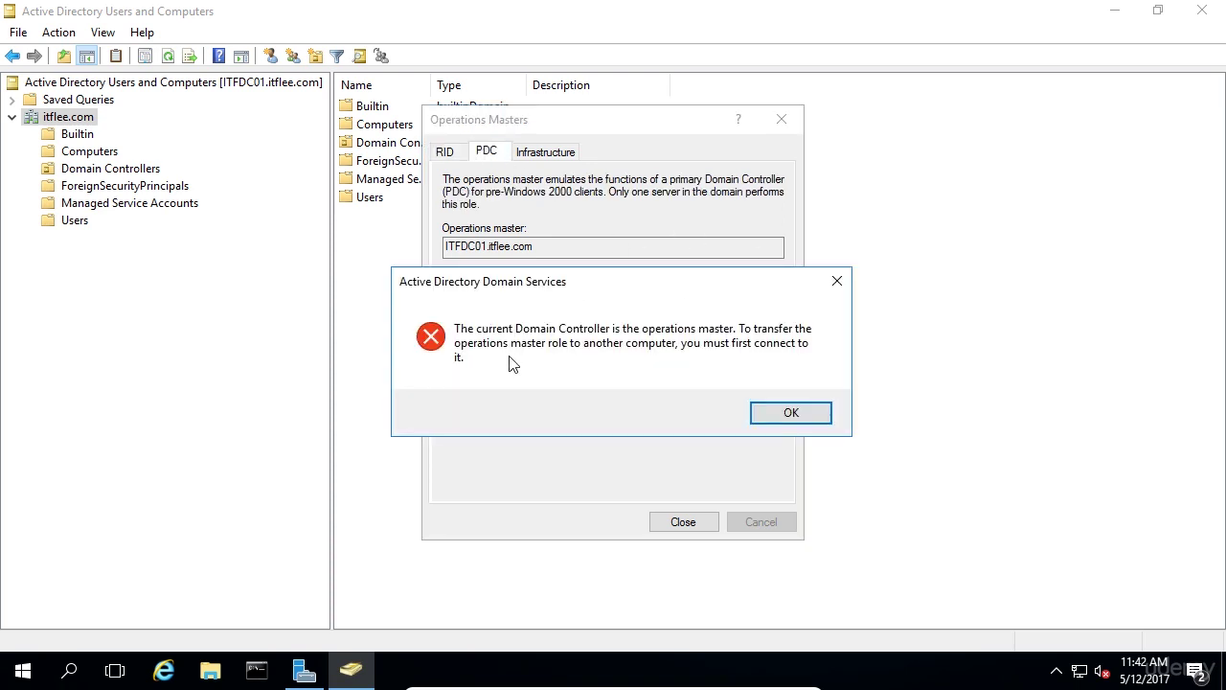
pyautogui.click(816, 413)
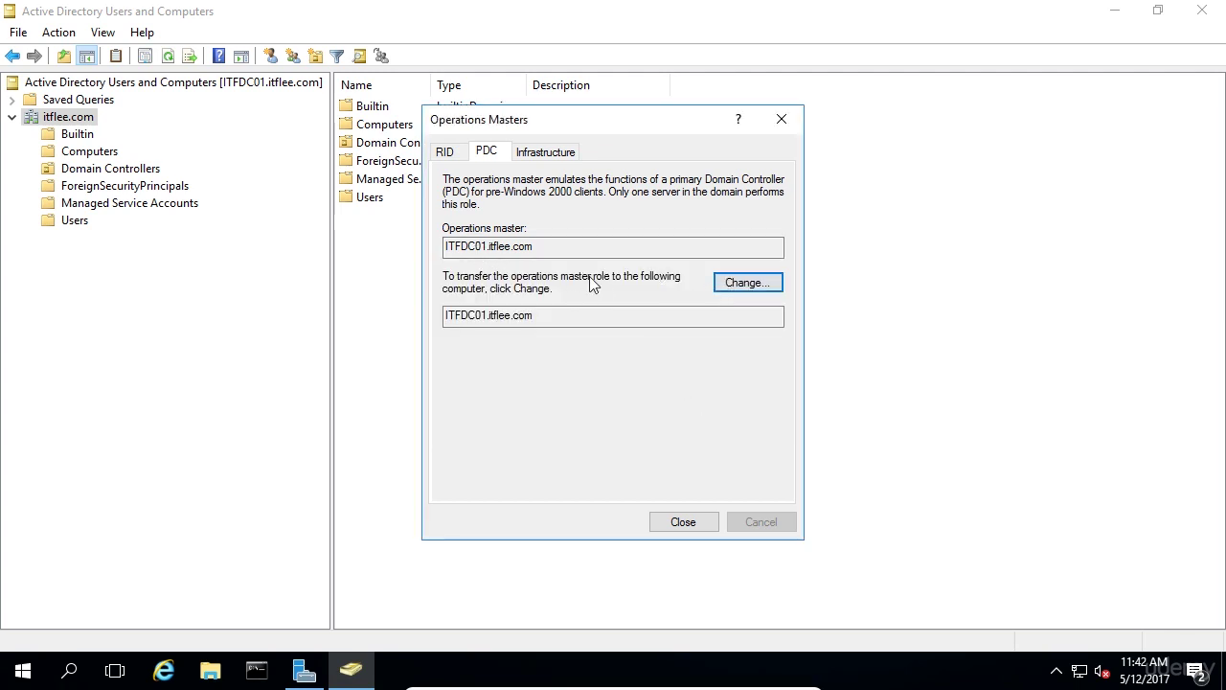
# Examine the operations master server name for the PDC role and for the RID role.
pyautogui.click(502, 248)
pyautogui.moveTo(481, 247); pyautogui.dragTo(489, 246)
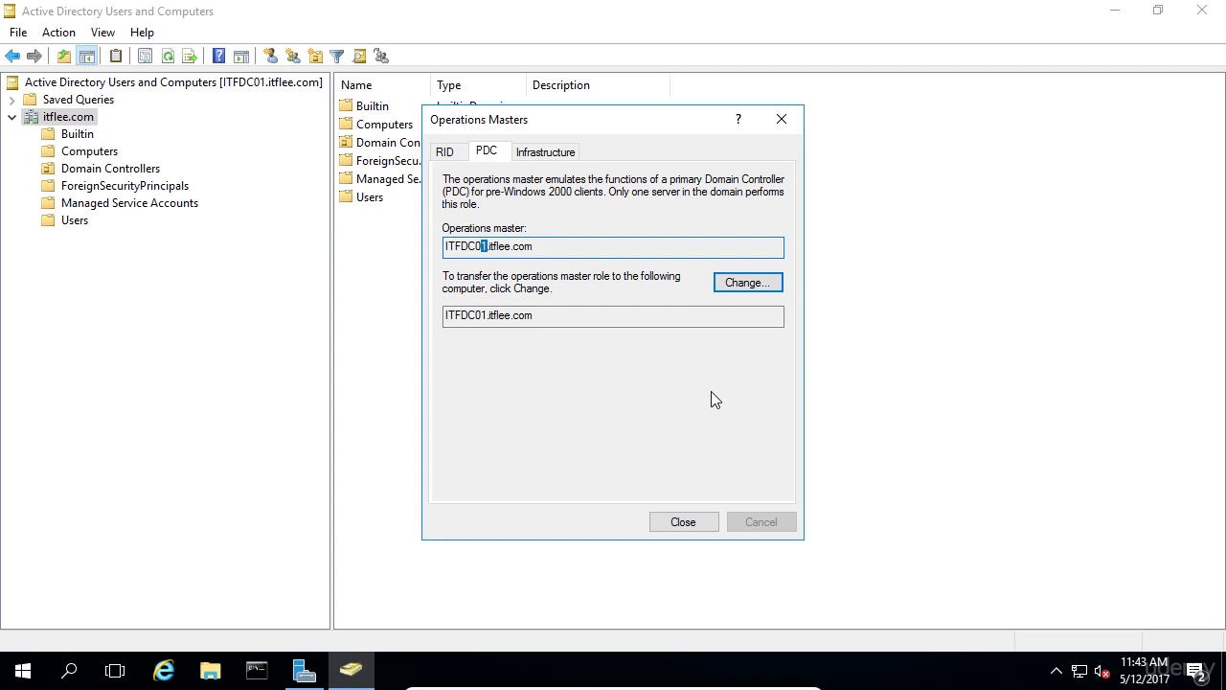
pyautogui.hotkey('ctrl', 'shift', 'Tab')
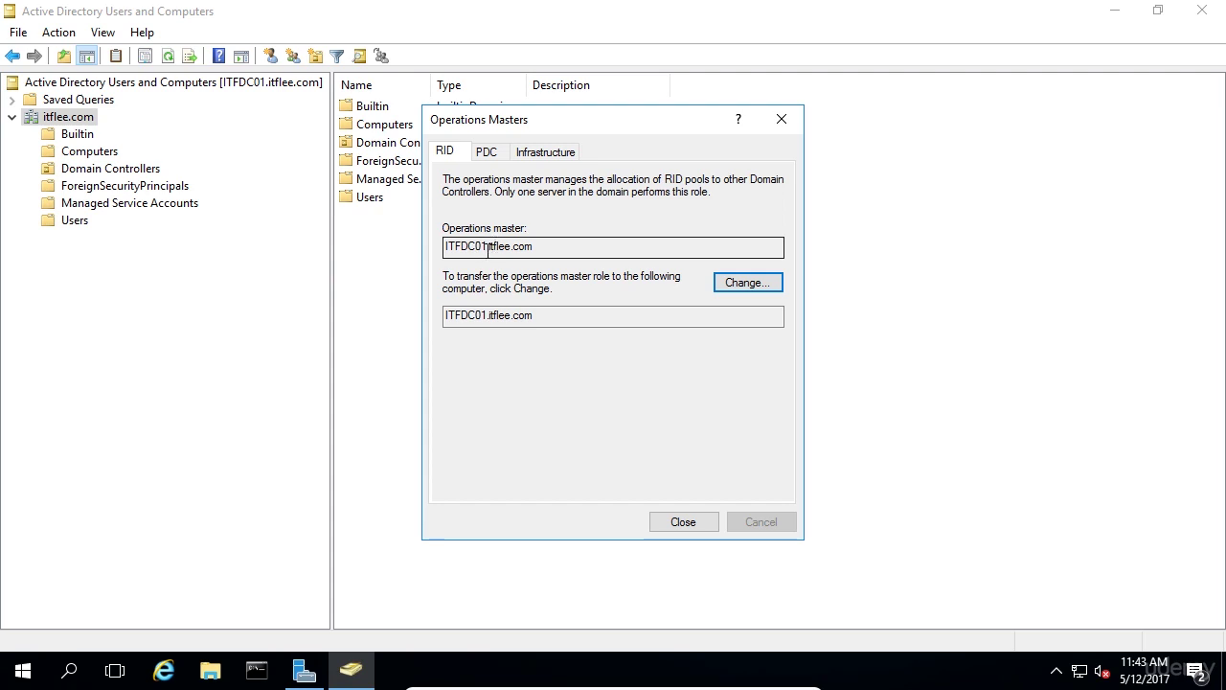
pyautogui.moveTo(490, 248); pyautogui.dragTo(515, 251)
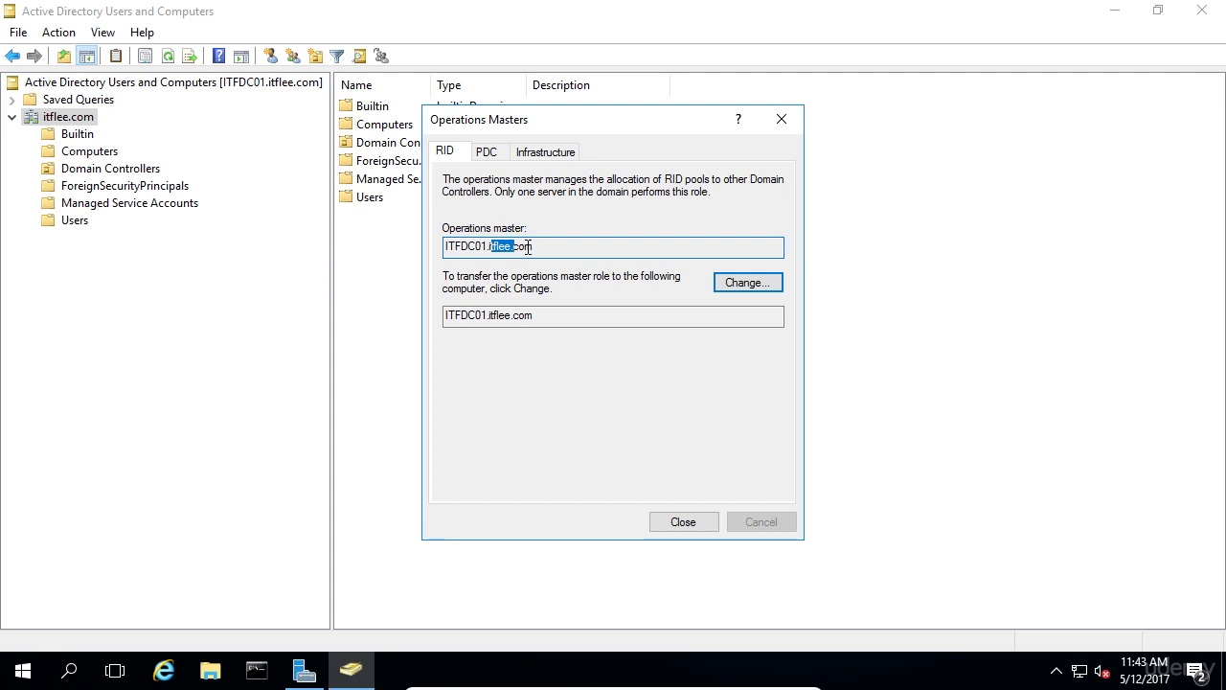
# Try to transfer the RID operations master role of itflee.com and close the Operations Masters dialog.
pyautogui.click(528, 248)
pyautogui.click(748, 283)
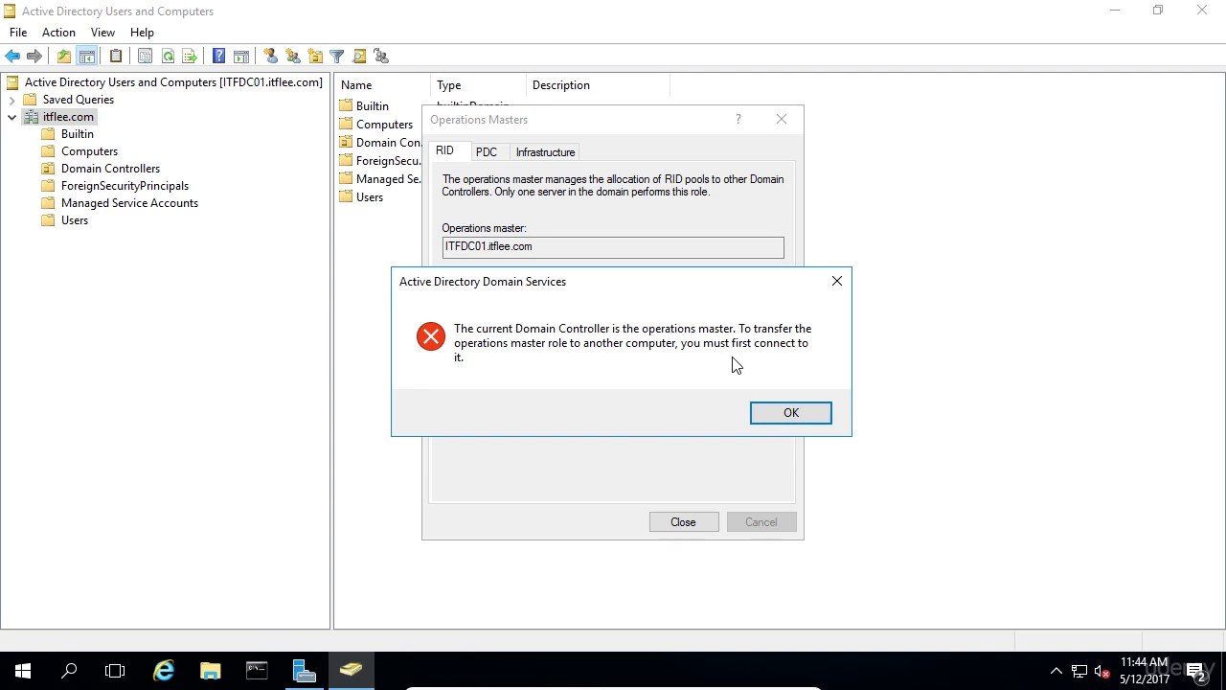
pyautogui.click(793, 412)
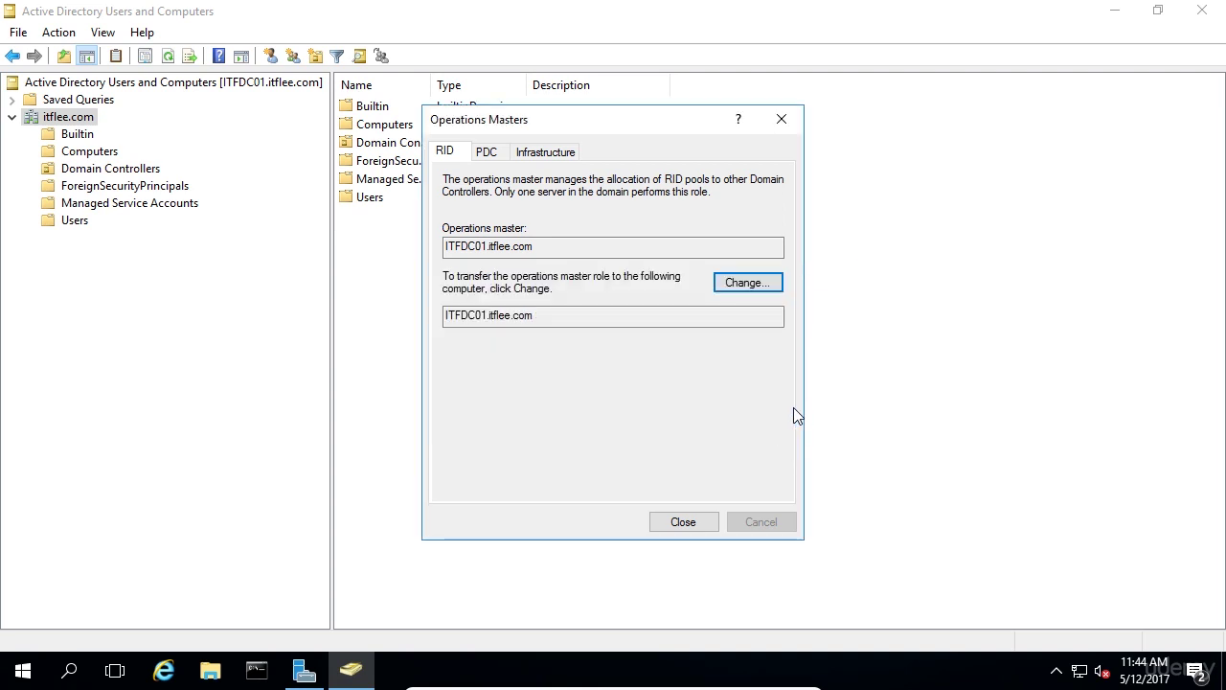
pyautogui.click(572, 320)
pyautogui.click(686, 521)
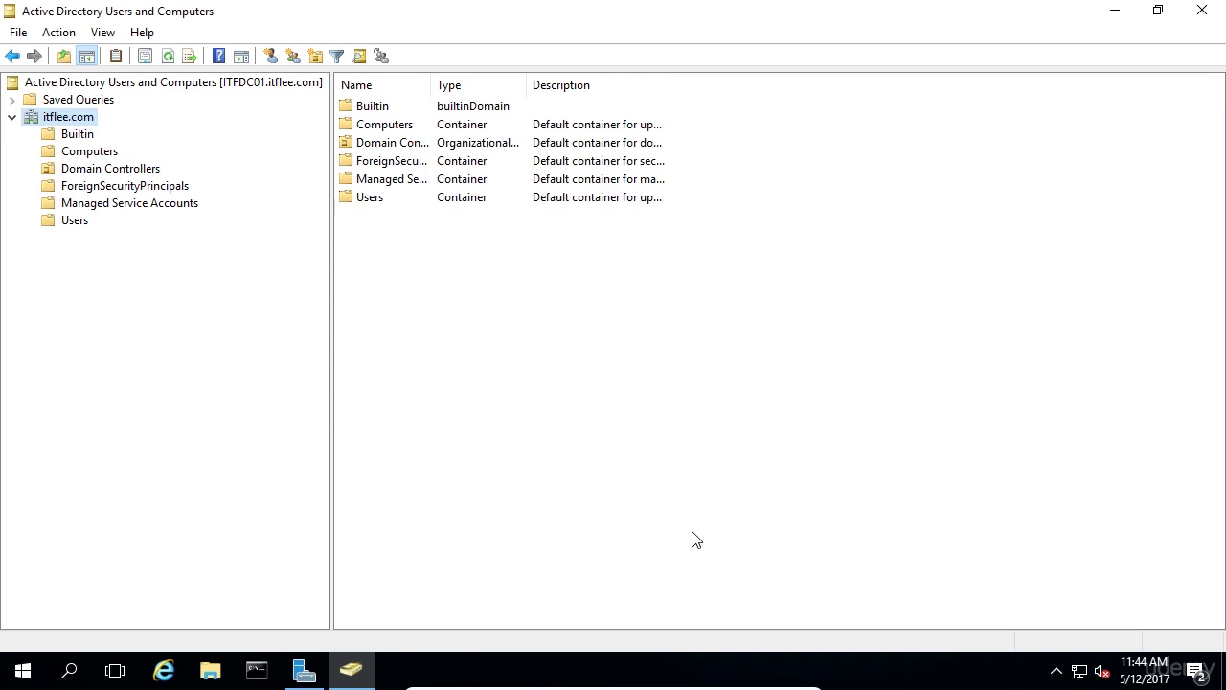
# Examine the object types that can be created in itflee.com and the view options available for the domain.
pyautogui.rightClick(36, 114)
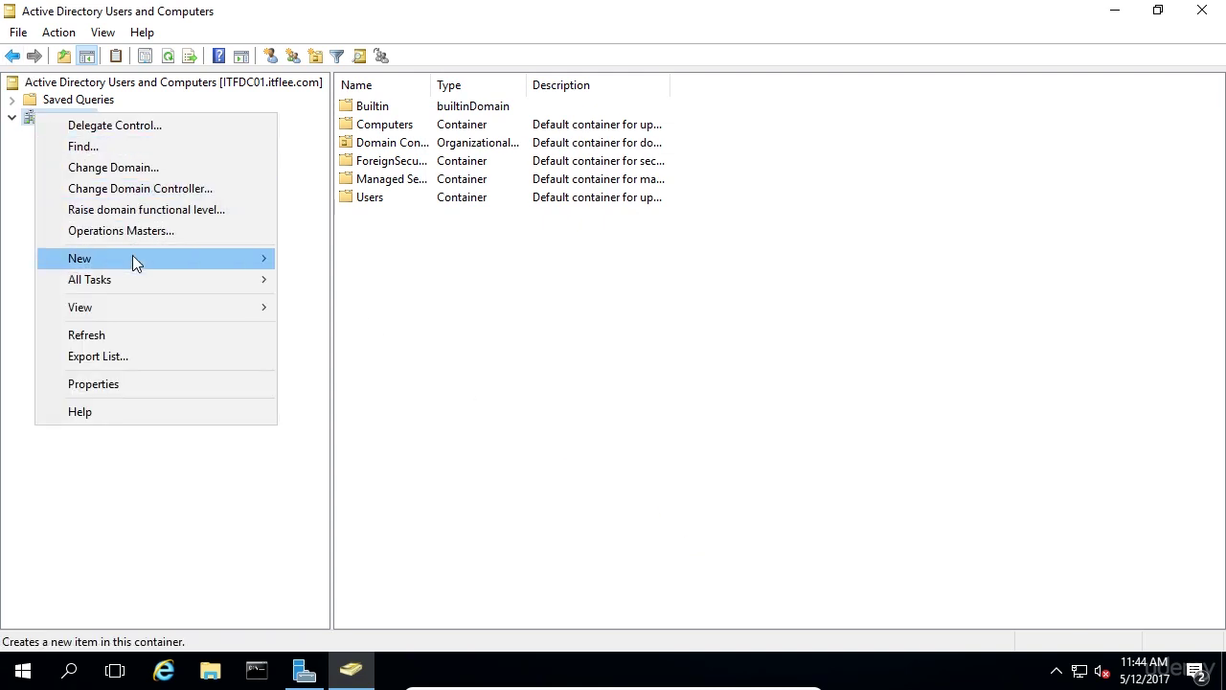
pyautogui.moveTo(132, 255)
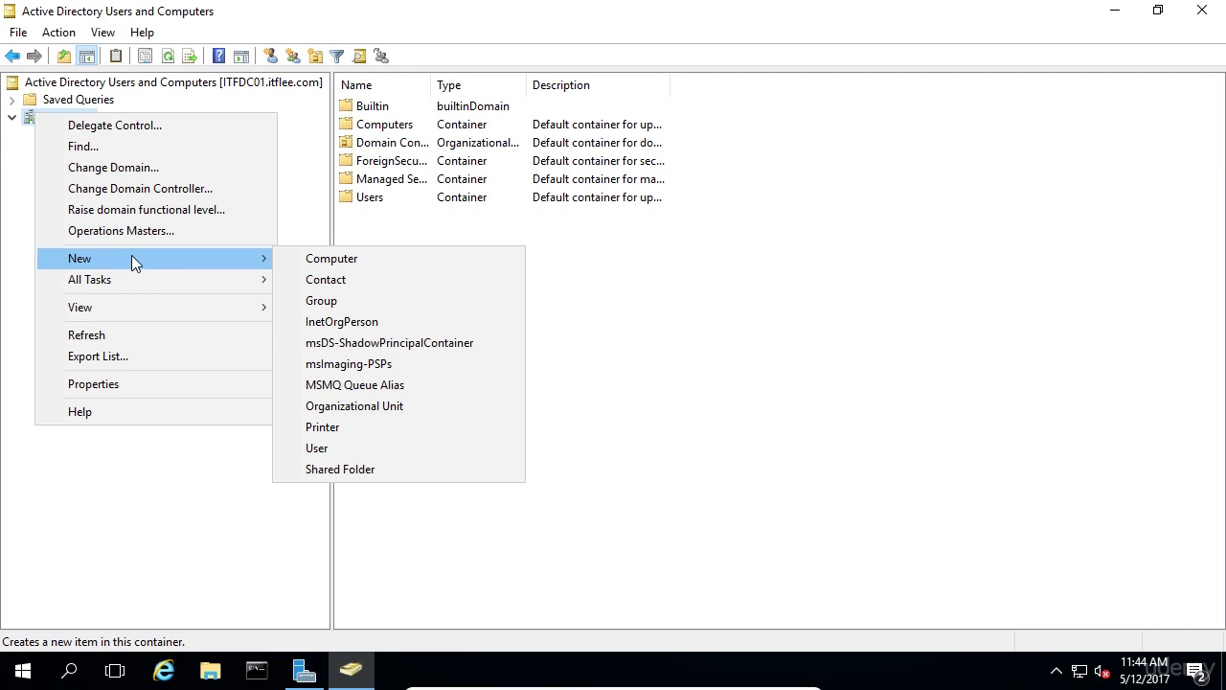
pyautogui.moveTo(173, 281)
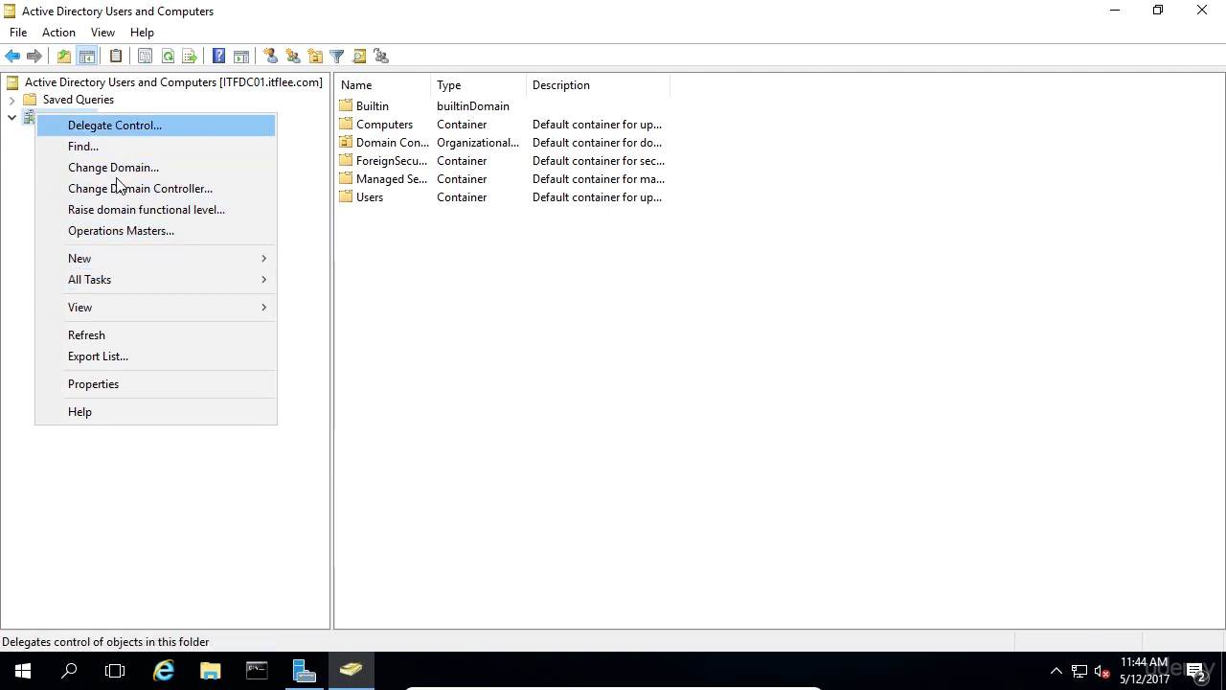
pyautogui.moveTo(133, 313)
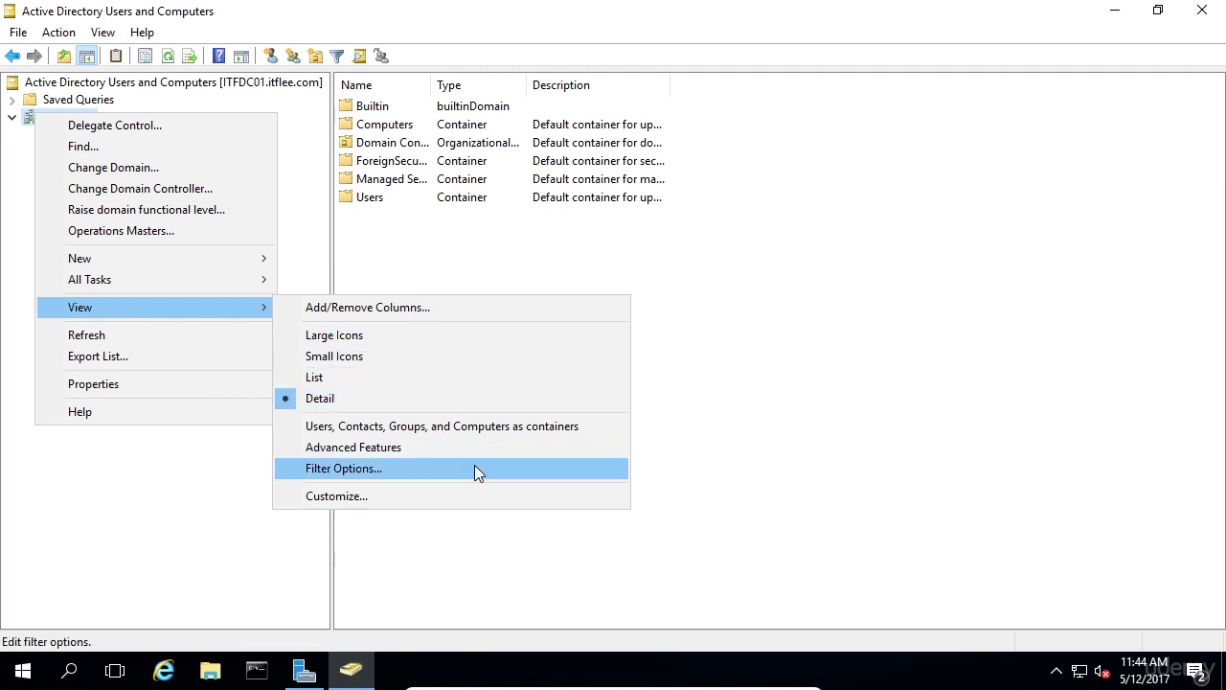
pyautogui.click(109, 39)
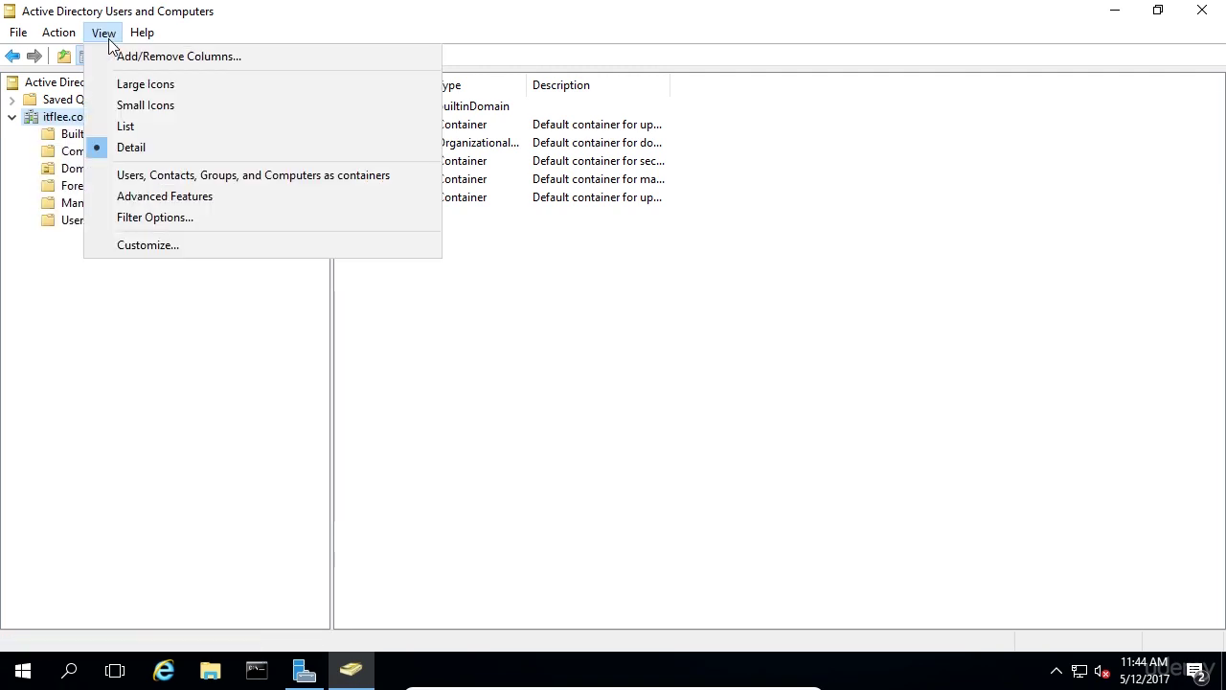
# Open the list export for itflee.com and cancel it without saving a file.
pyautogui.rightClick(66, 117)
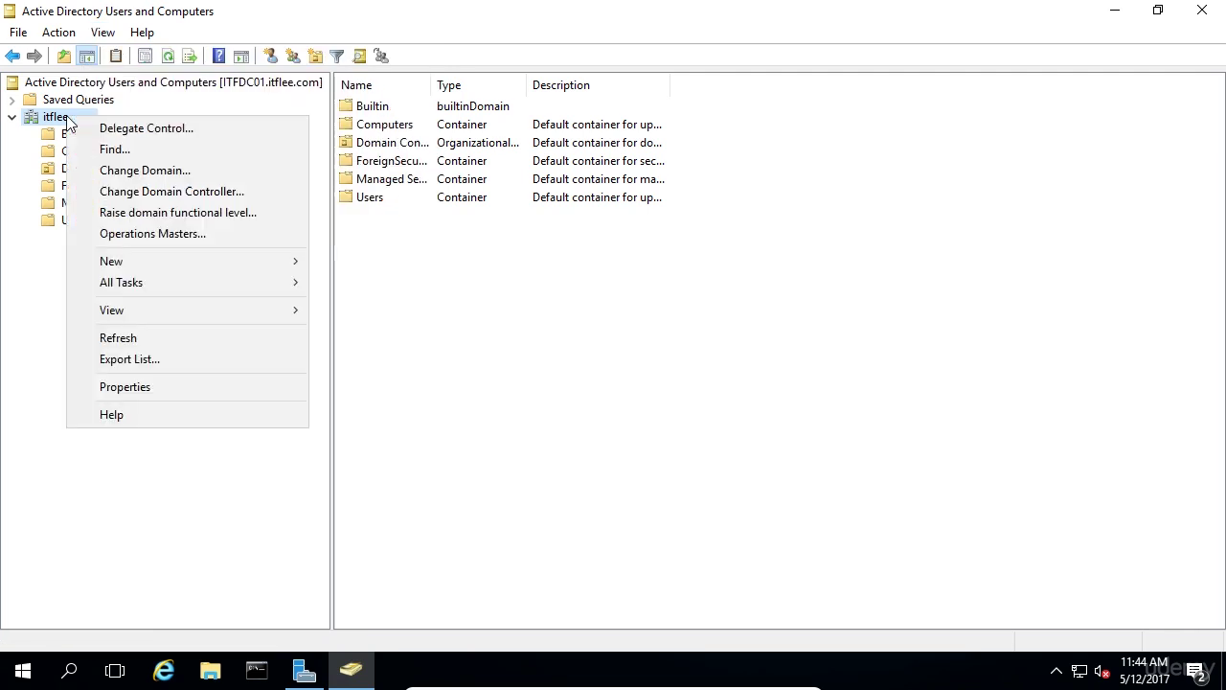
pyautogui.click(158, 359)
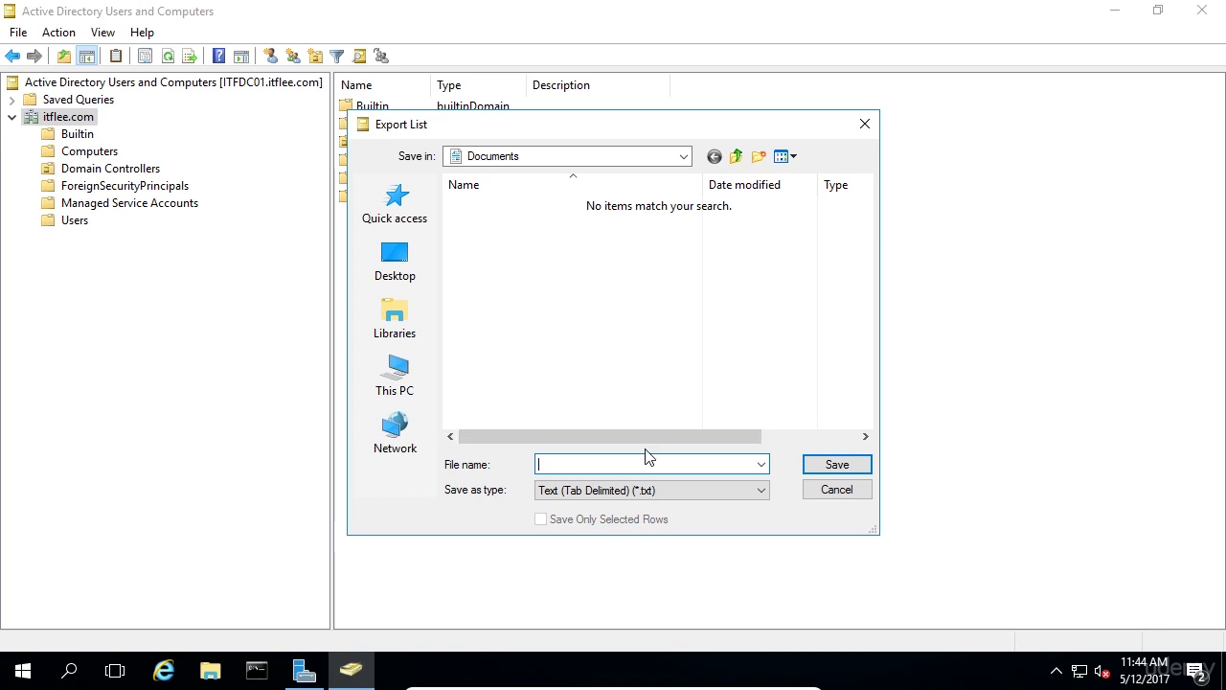
pyautogui.click(822, 490)
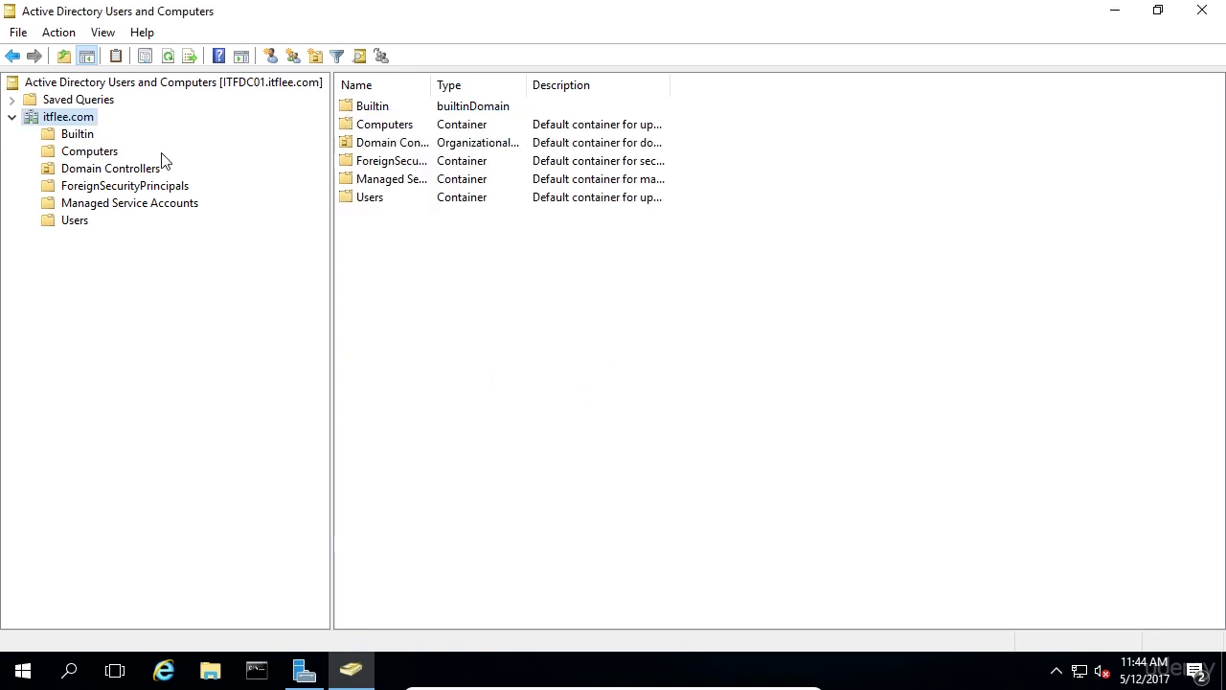
# Examine the general and Managed By properties of the itflee.com domain and cancel the dialog.
pyautogui.rightClick(55, 119)
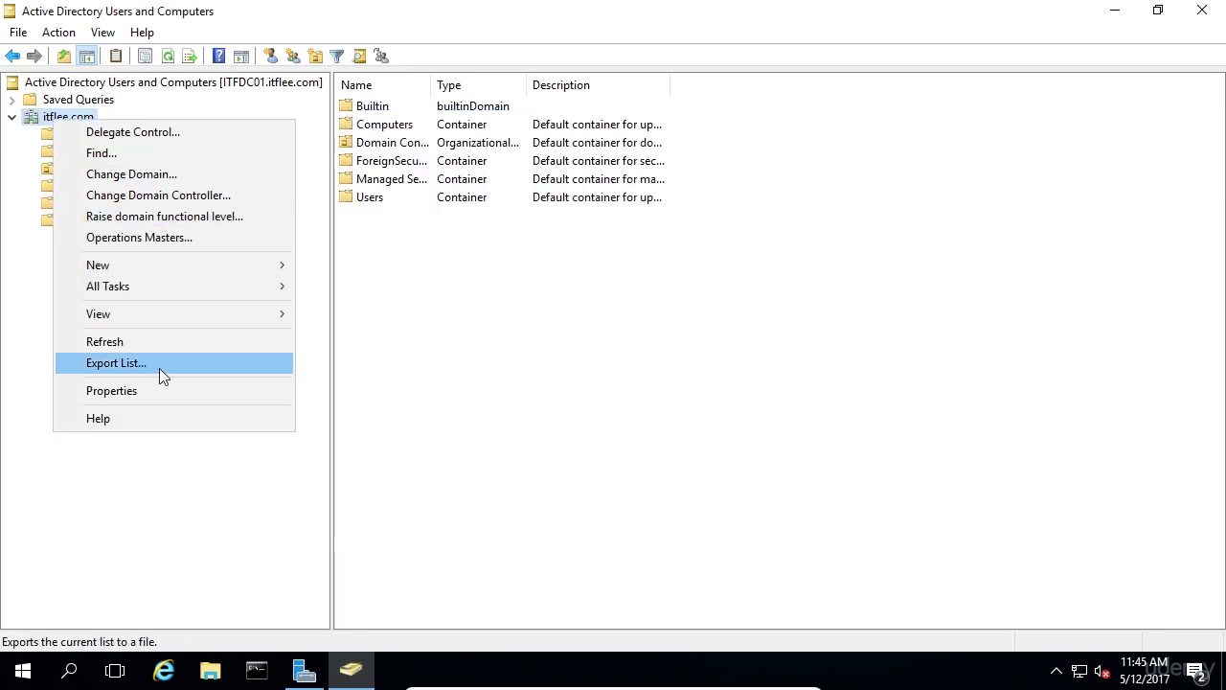
pyautogui.click(147, 393)
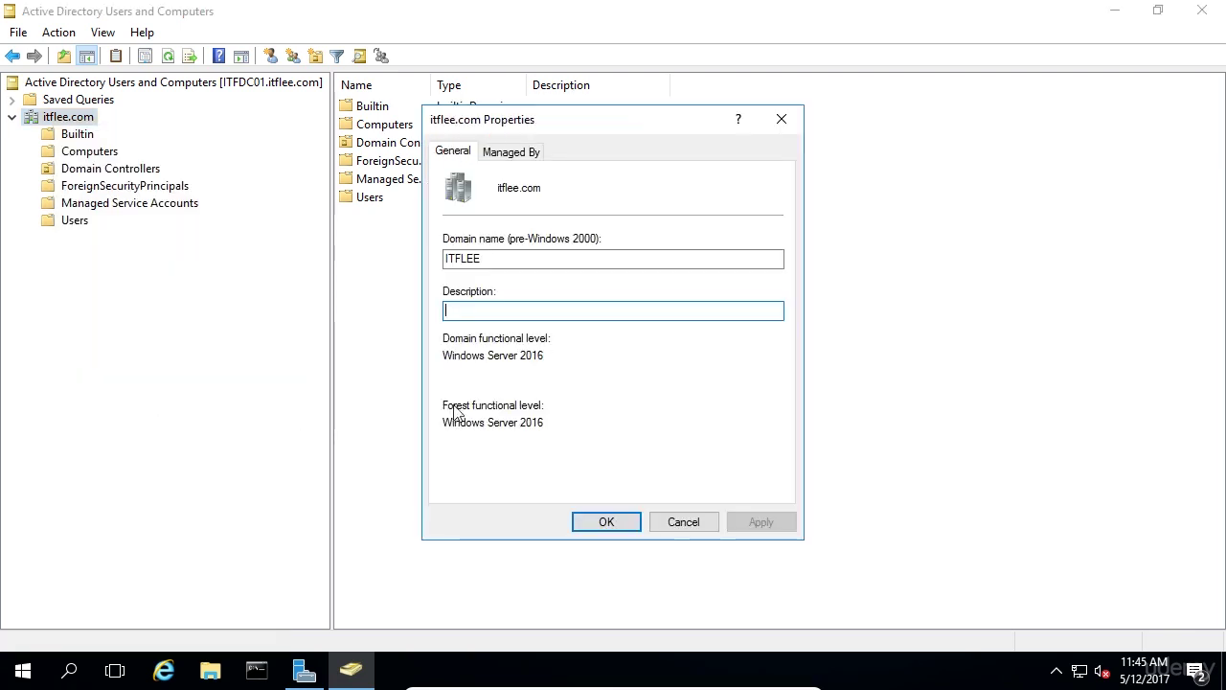
pyautogui.doubleClick(507, 265)
pyautogui.press('End')
pyautogui.click(503, 149)
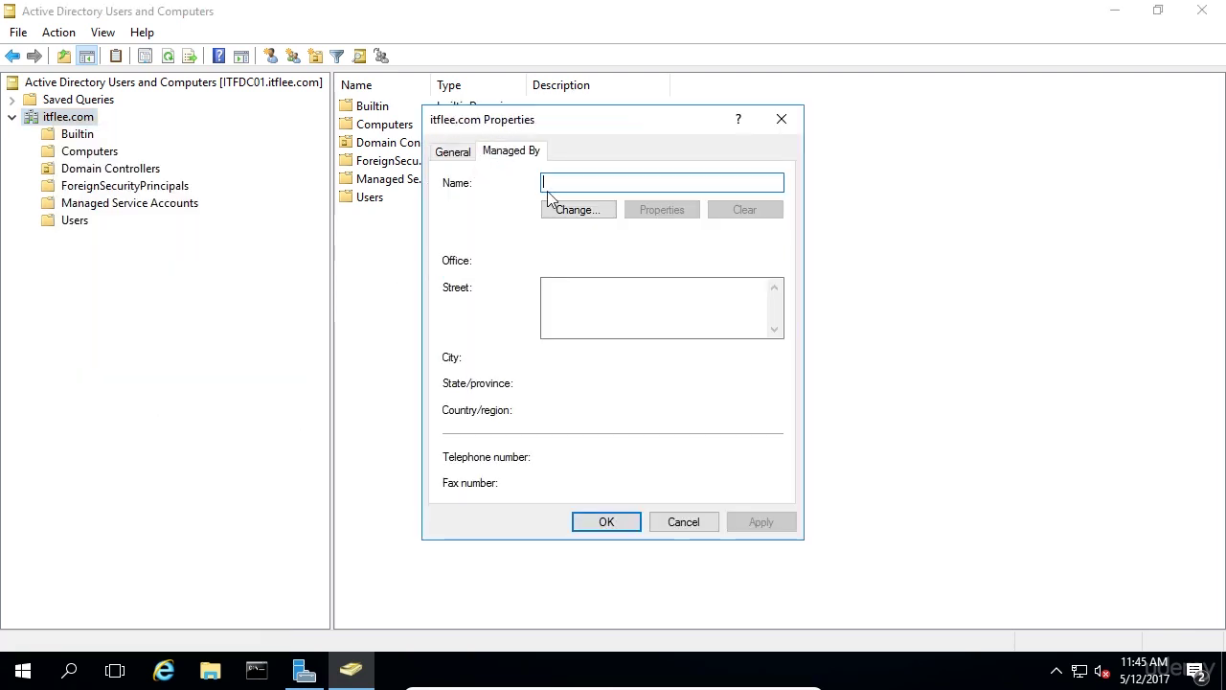
pyautogui.click(671, 522)
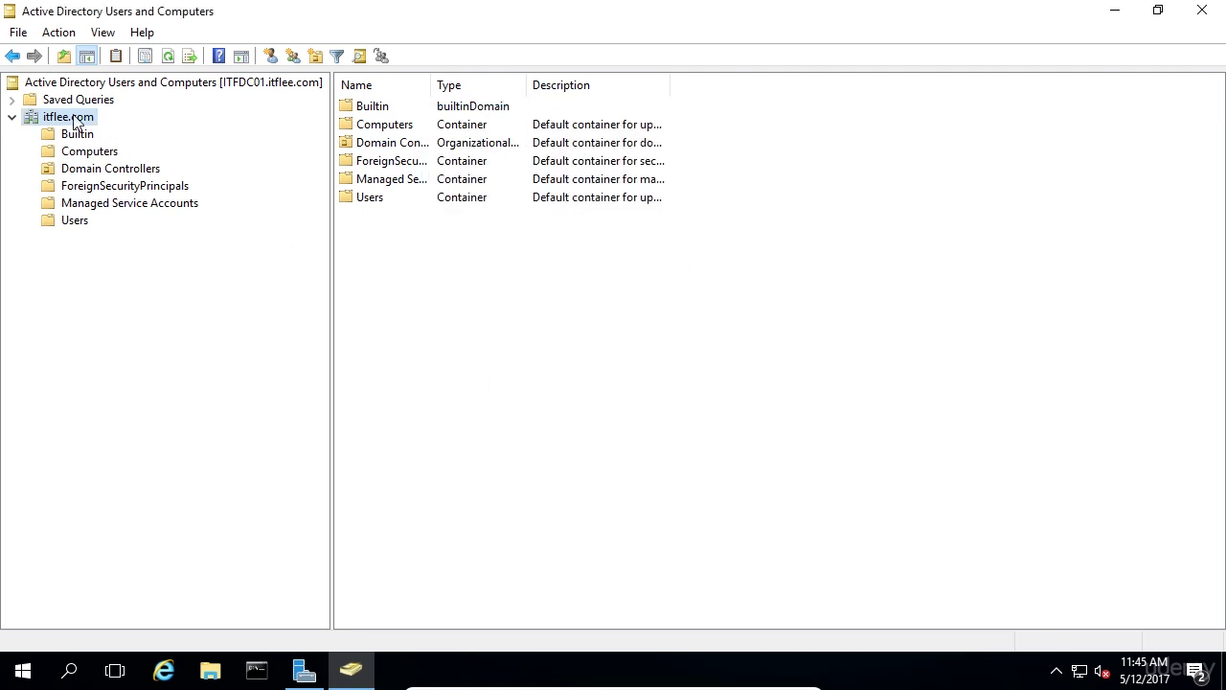
# Show the contents of the Users container and examine its view options and the object types it can create.
pyautogui.click(75, 220)
pyautogui.rightClick(362, 212)
pyautogui.click(75, 222)
pyautogui.rightClick(75, 223)
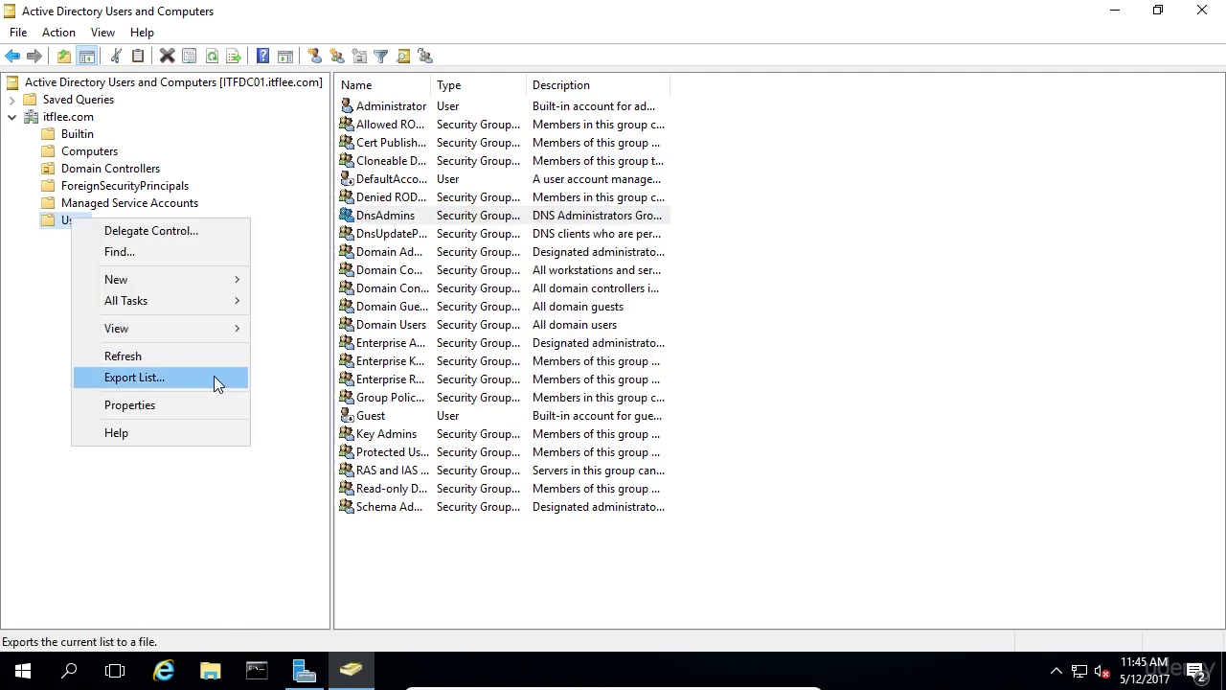
pyautogui.moveTo(159, 329)
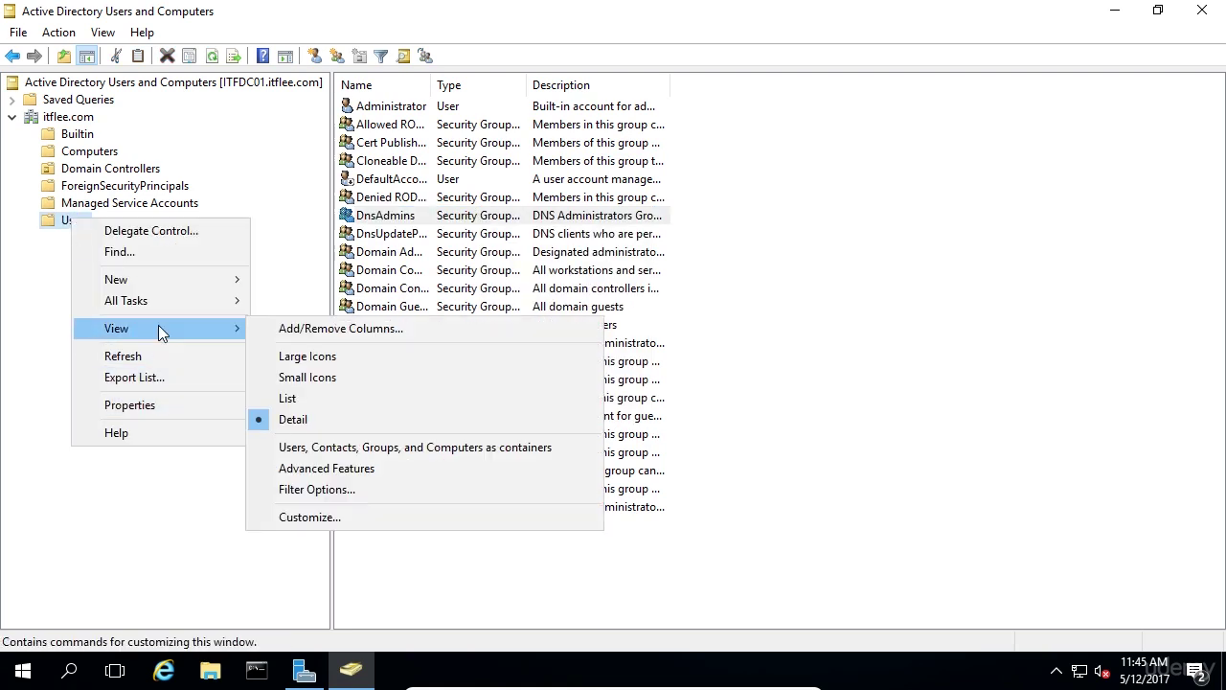
pyautogui.moveTo(135, 288)
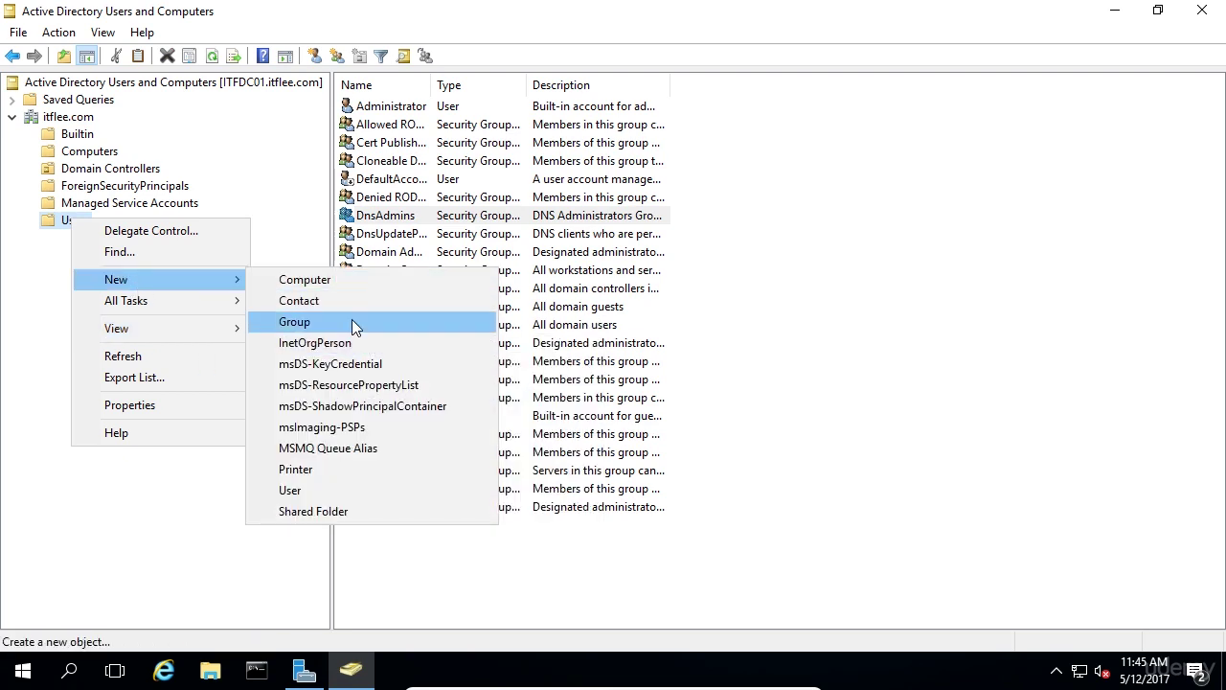
# Open the online help for the Users container, then dismiss the security prompts and close Internet Explorer and its setup dialog.
pyautogui.click(174, 432)
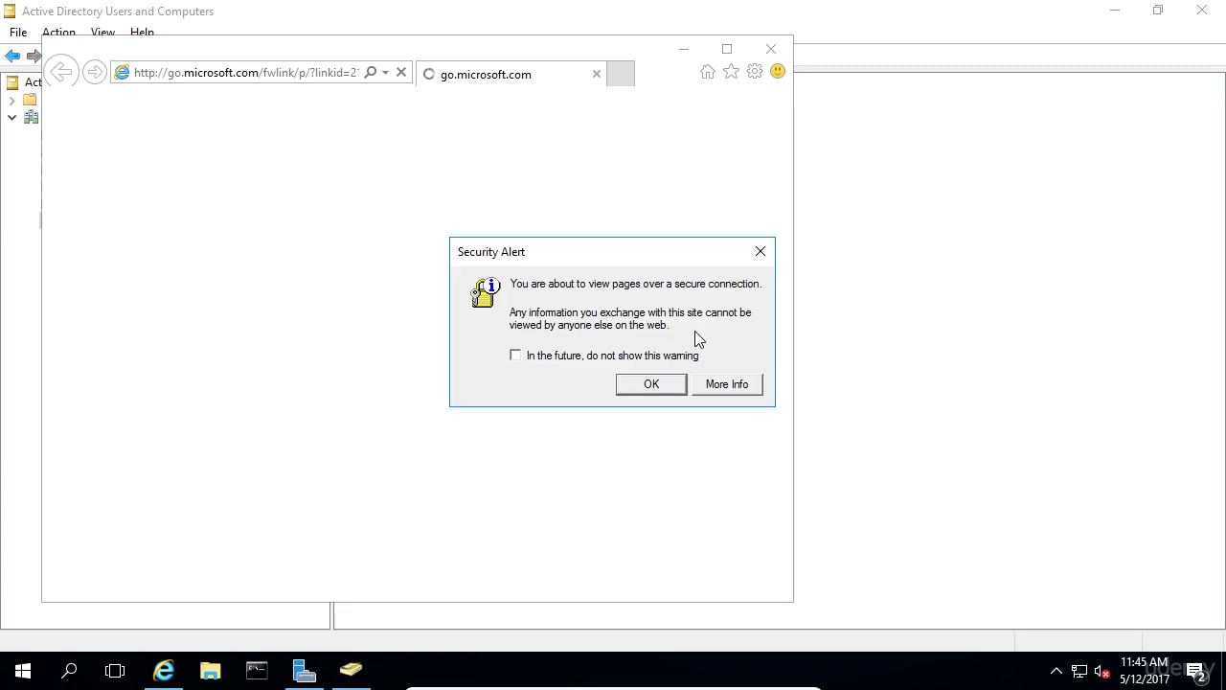
pyautogui.click(665, 384)
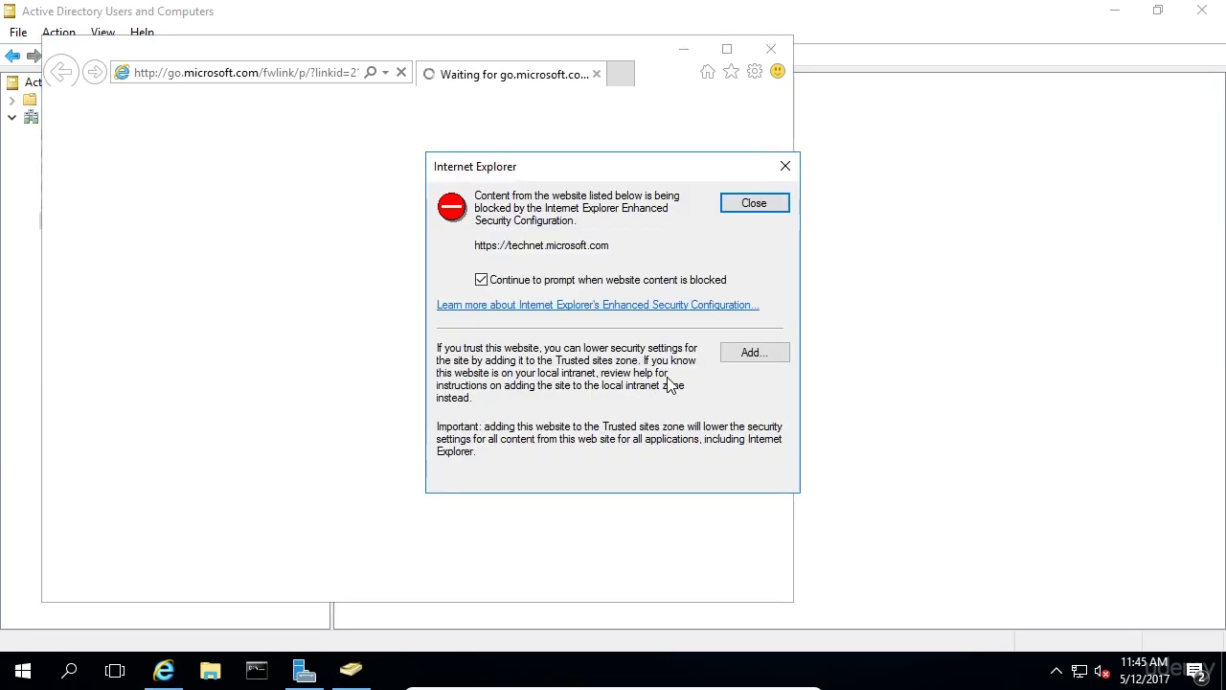
pyautogui.click(784, 167)
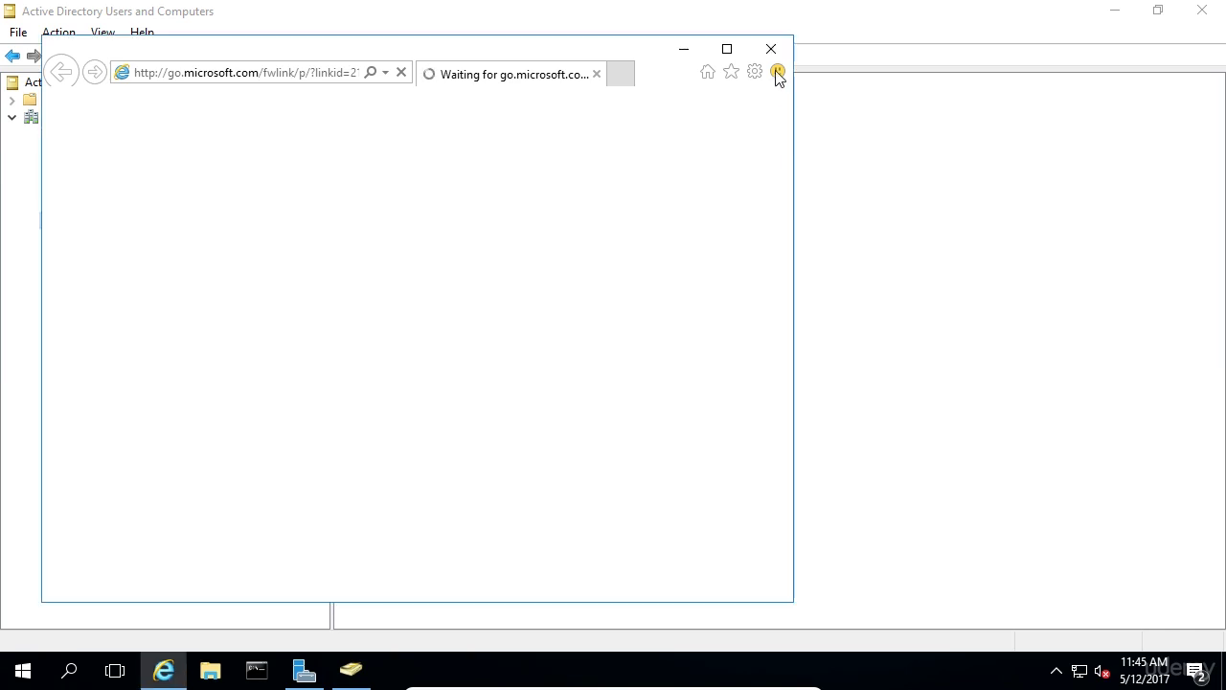
pyautogui.click(771, 49)
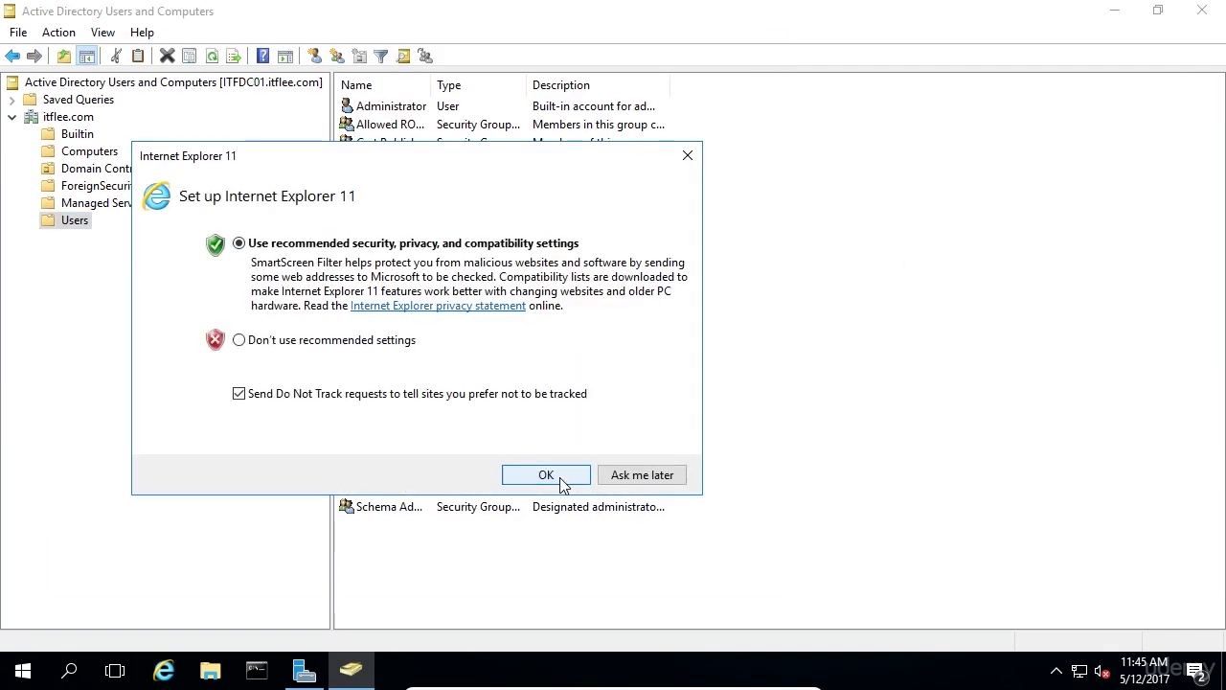
pyautogui.click(689, 155)
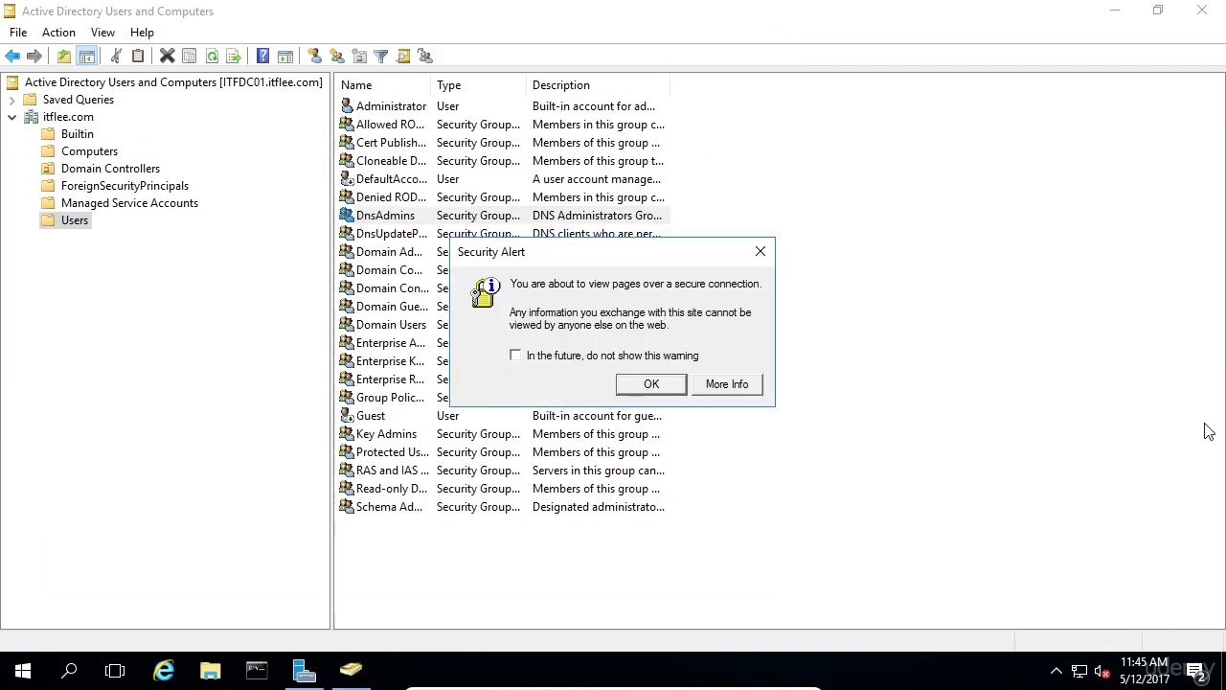